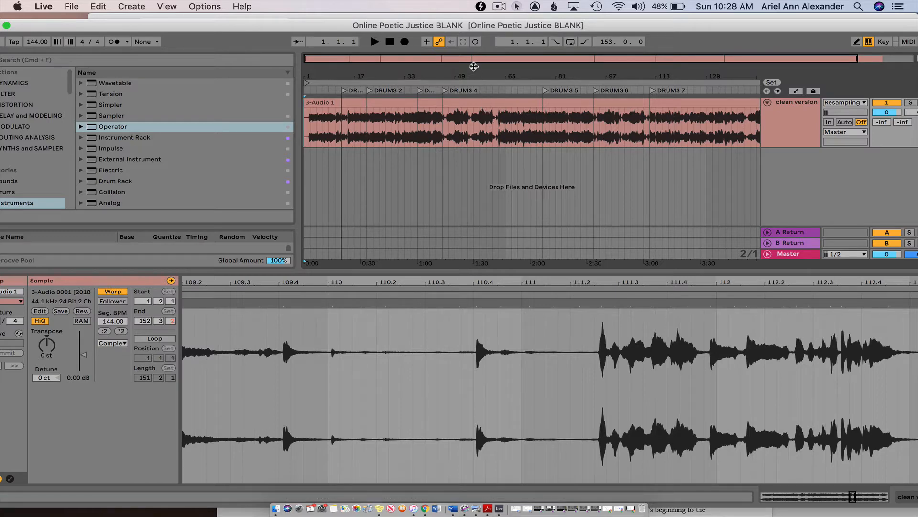
click(477, 57)
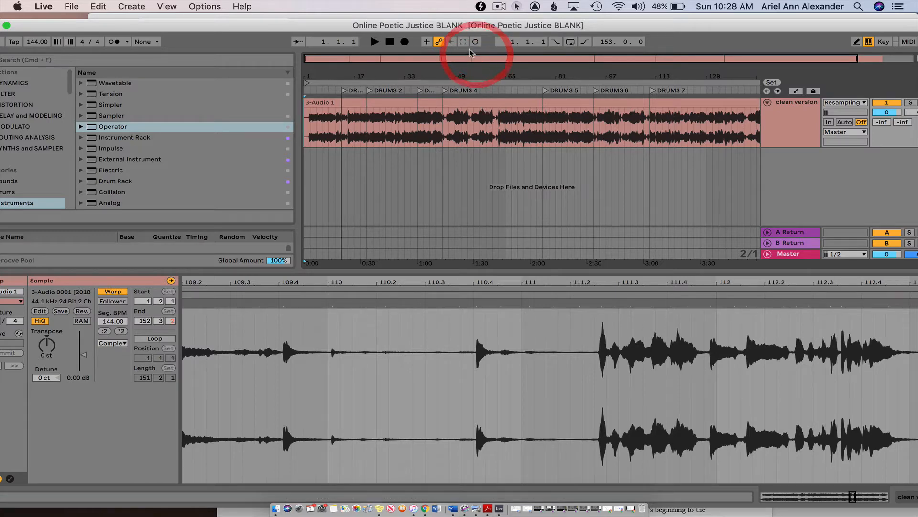
click(796, 113)
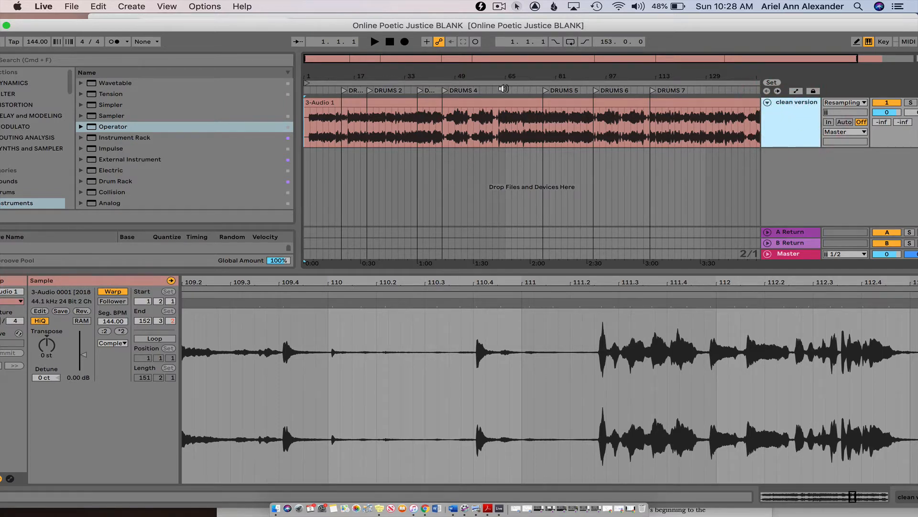
click(504, 90)
key(space)
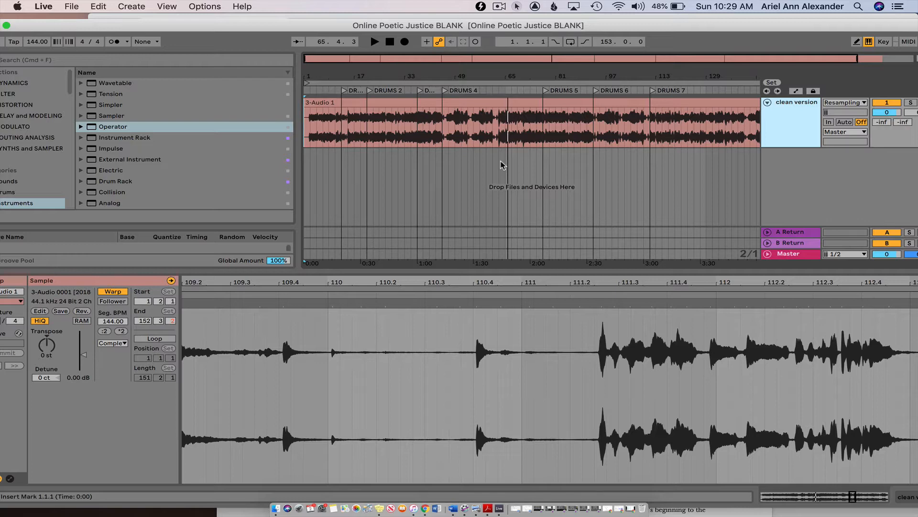
drag(342, 77, 342, 98)
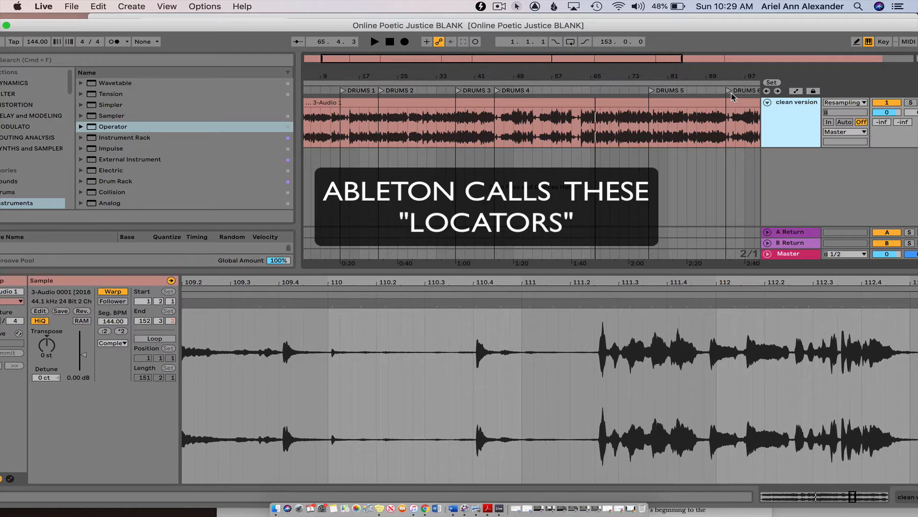
drag(567, 73, 567, 28)
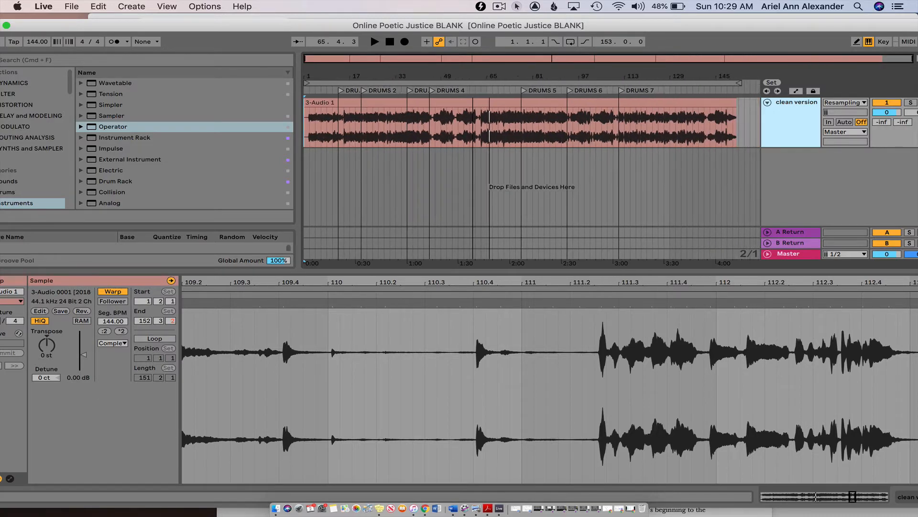
- Add a locator at bar 135 of the arrangement and move it to bar 65
click(687, 121)
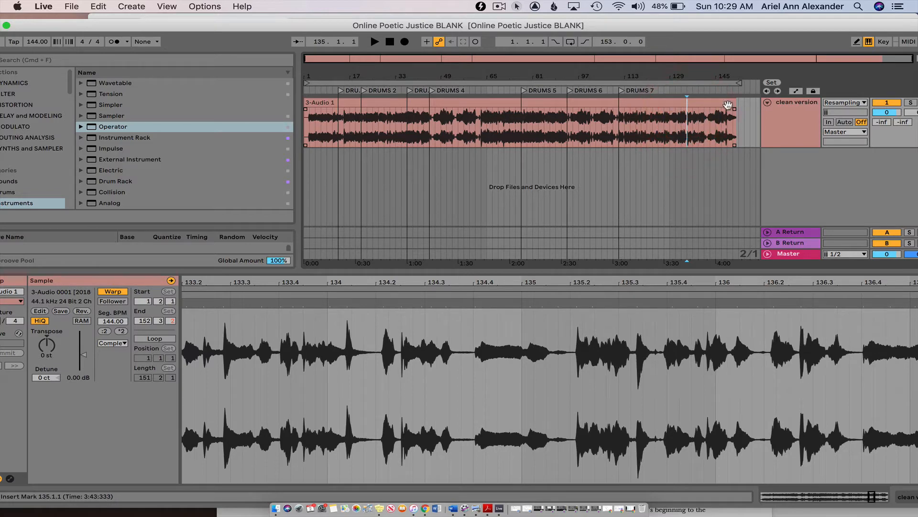
click(773, 83)
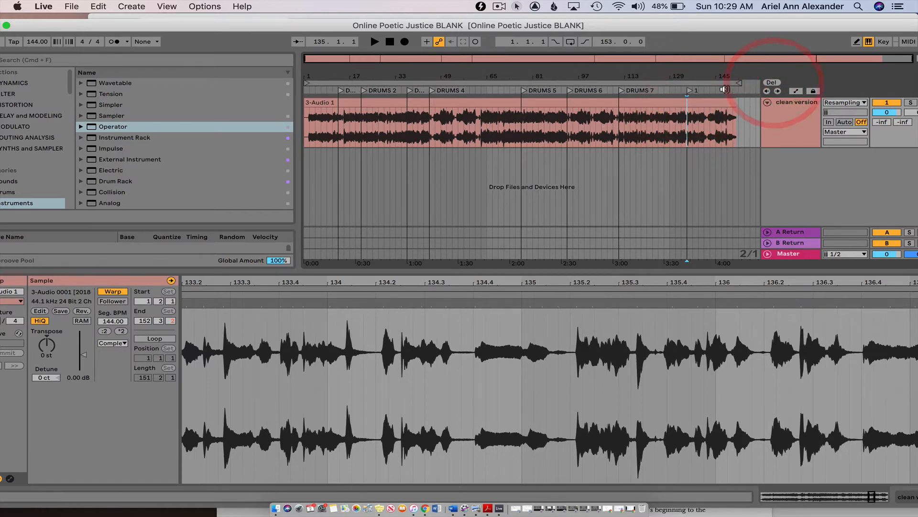
drag(686, 91, 490, 93)
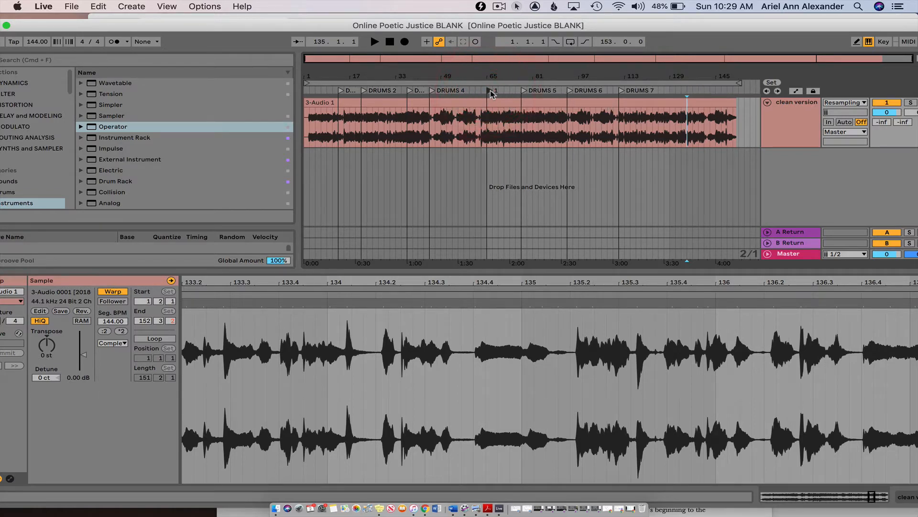
- Rename the locator at bar 65 to DRUMS
click(490, 92)
key(super+r)
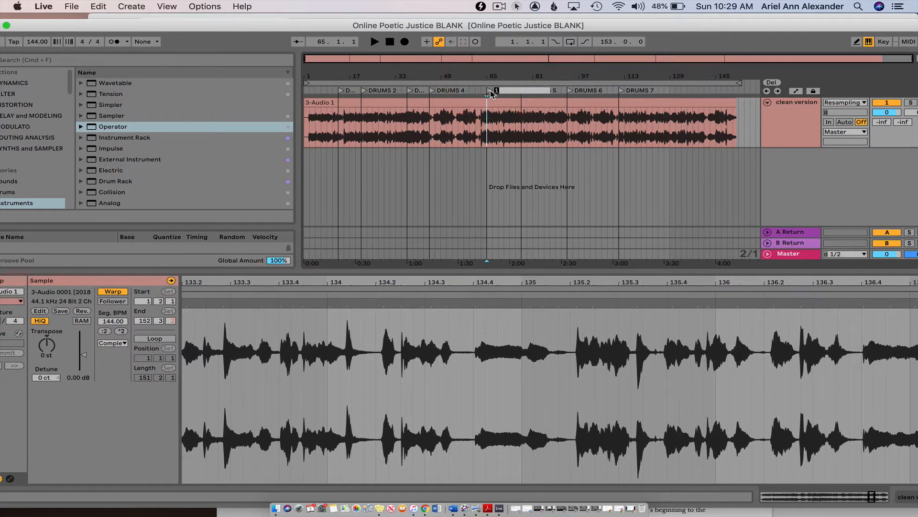
text(DRUMS)
key(Return)
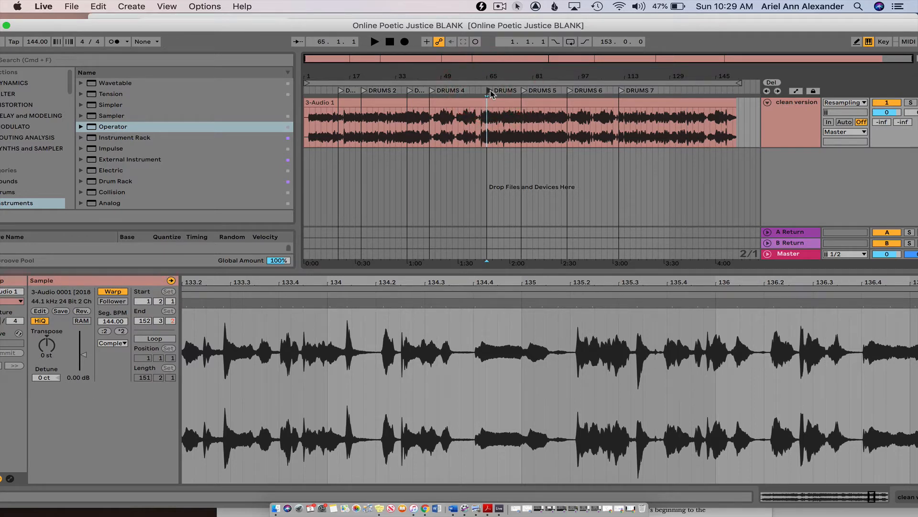
- Delete the DRUMS locator at bar 65
click(490, 91)
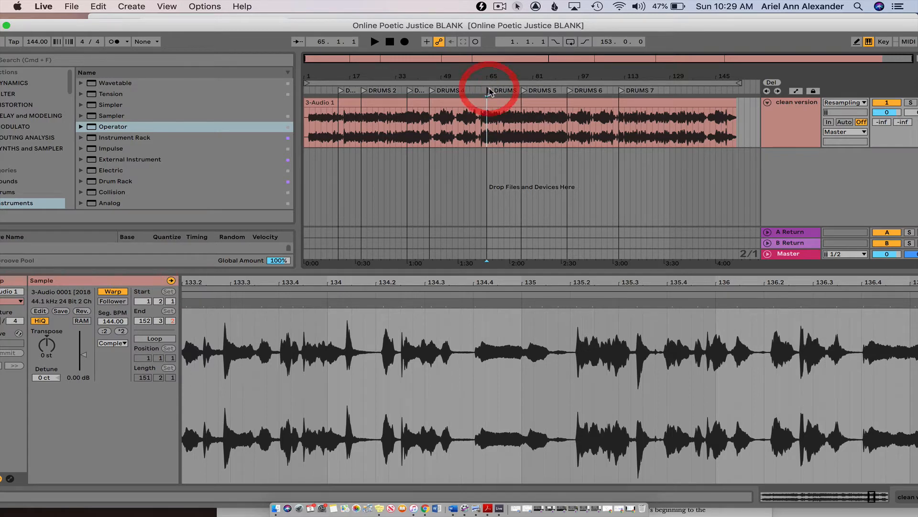
click(490, 92)
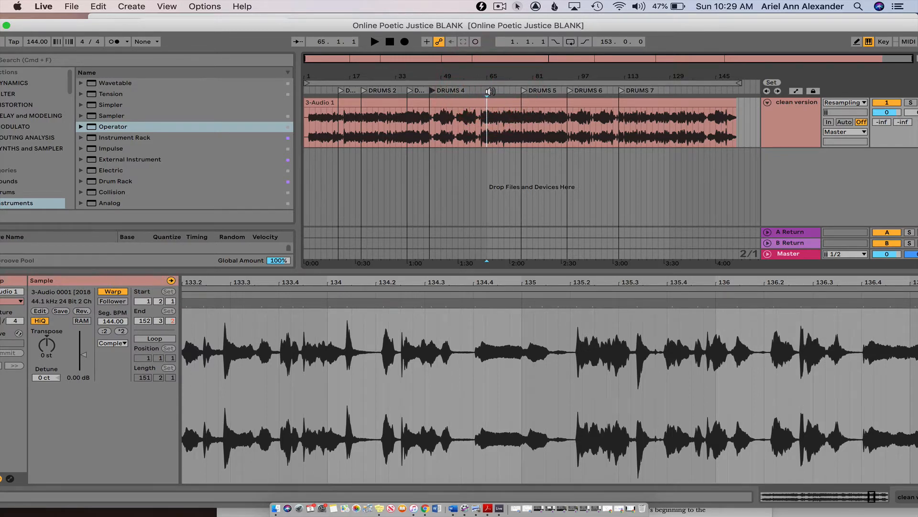
key(BackSpace)
click(120, 5)
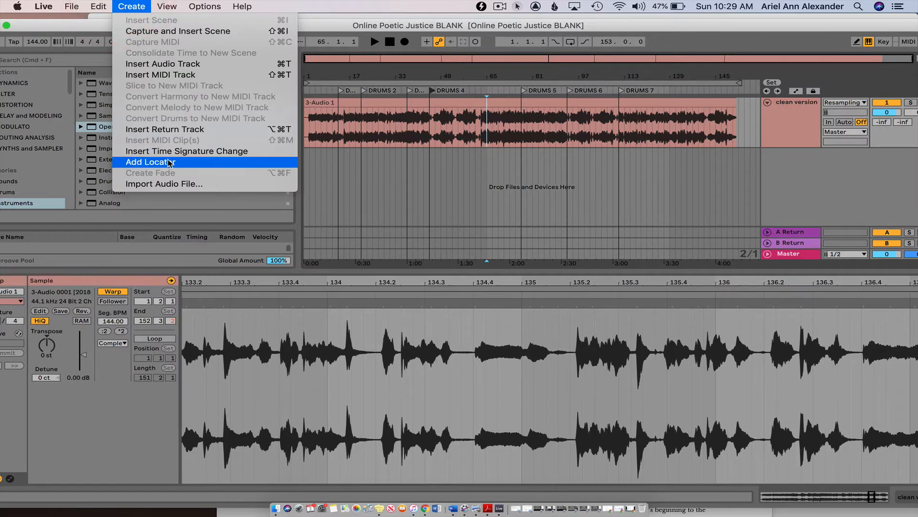
click(482, 74)
mouse_move(383, 75)
mouse_down()
mouse_move(384, 85)
mouse_move(383, 77)
mouse_up()
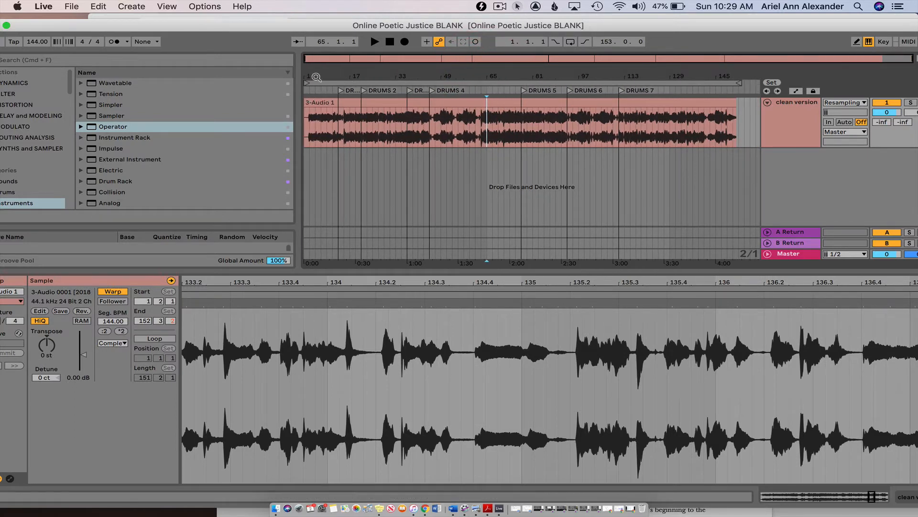
mouse_move(318, 75)
mouse_down()
mouse_move(318, 88)
mouse_move(318, 79)
mouse_up()
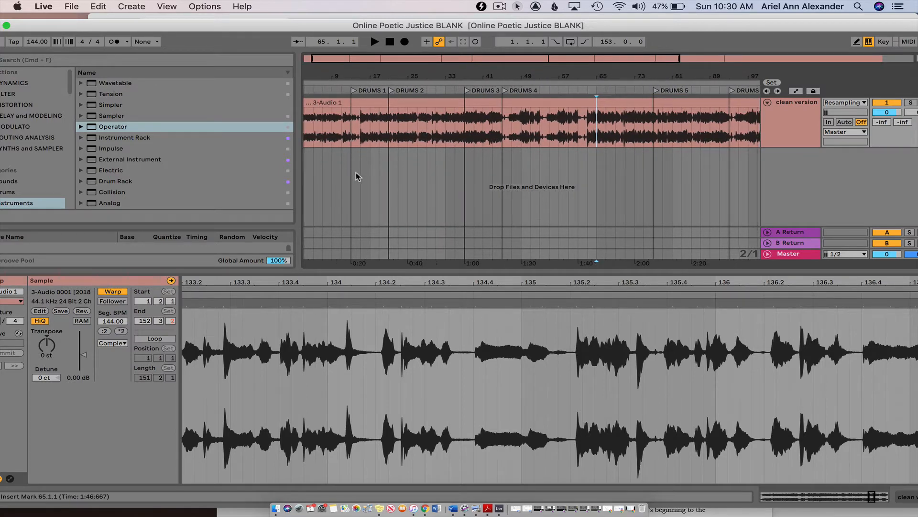
scroll(355, 172, left, 2)
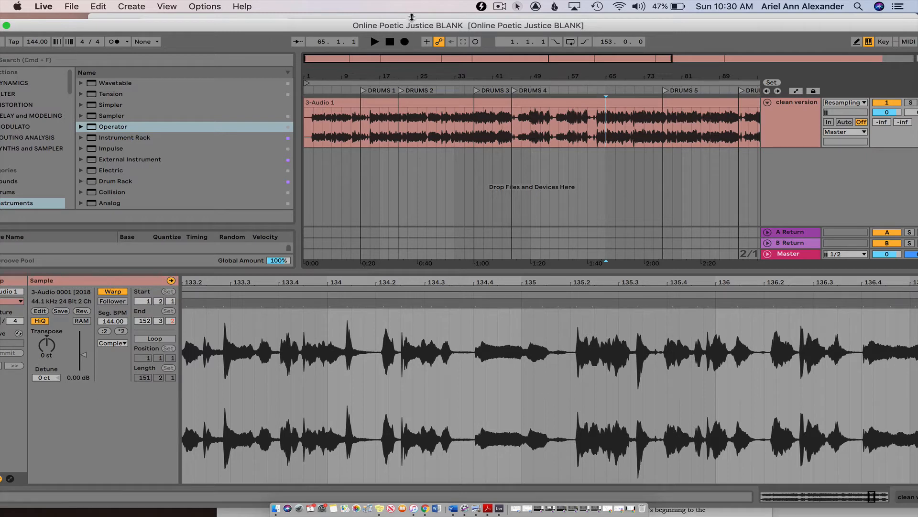
drag(417, 27, 416, 8)
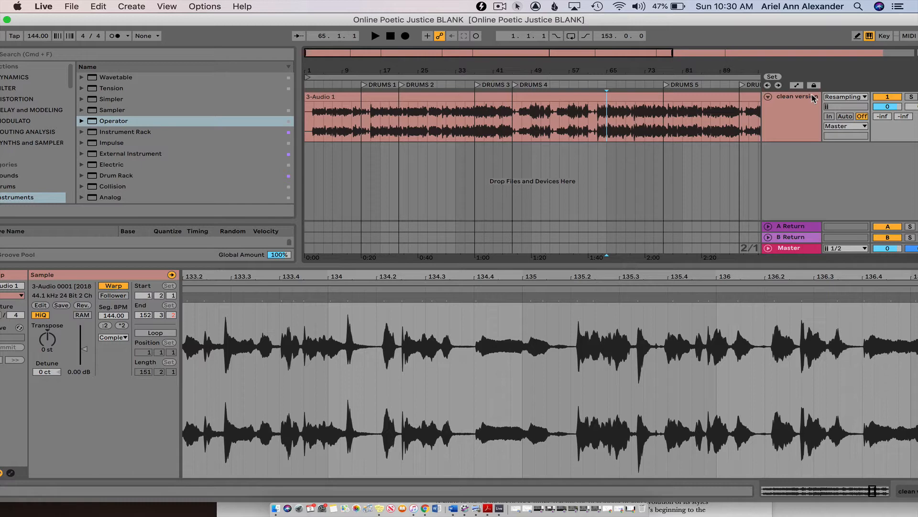
- Insert a new MIDI track below the clean version audio track
key(super+shift+t)
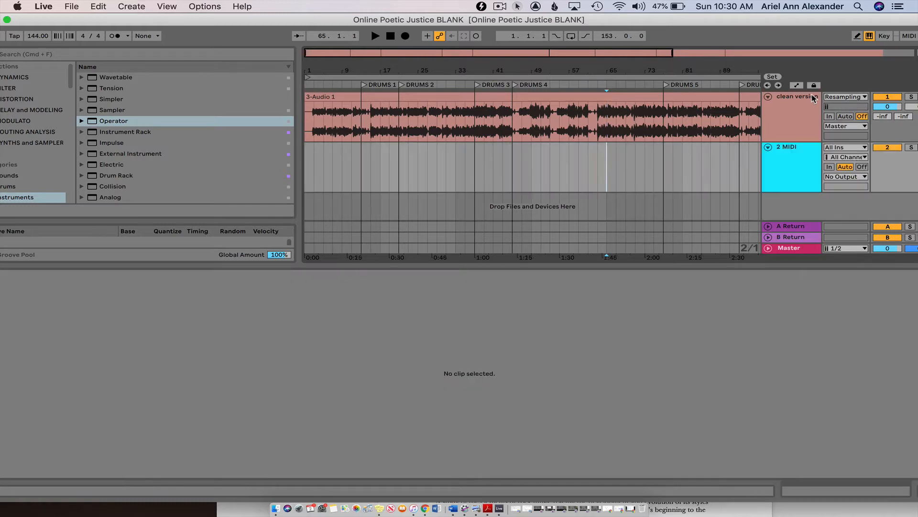
click(130, 6)
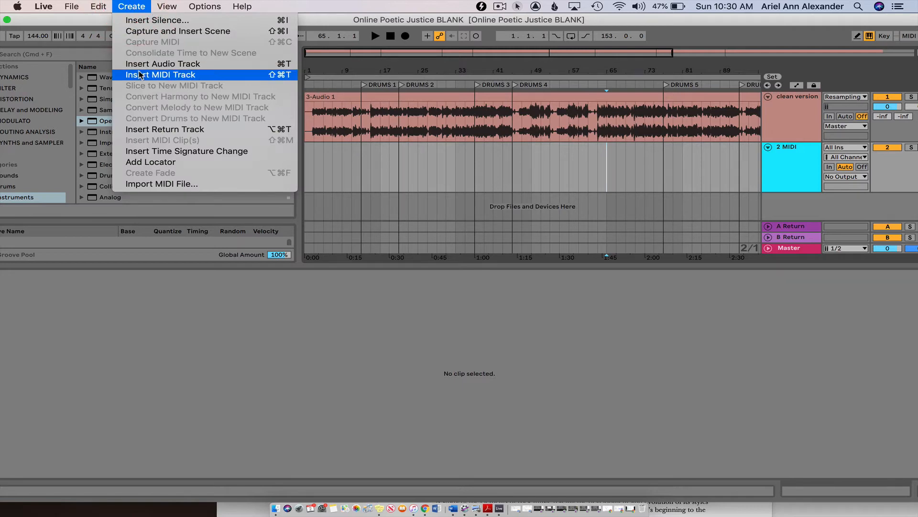
click(423, 210)
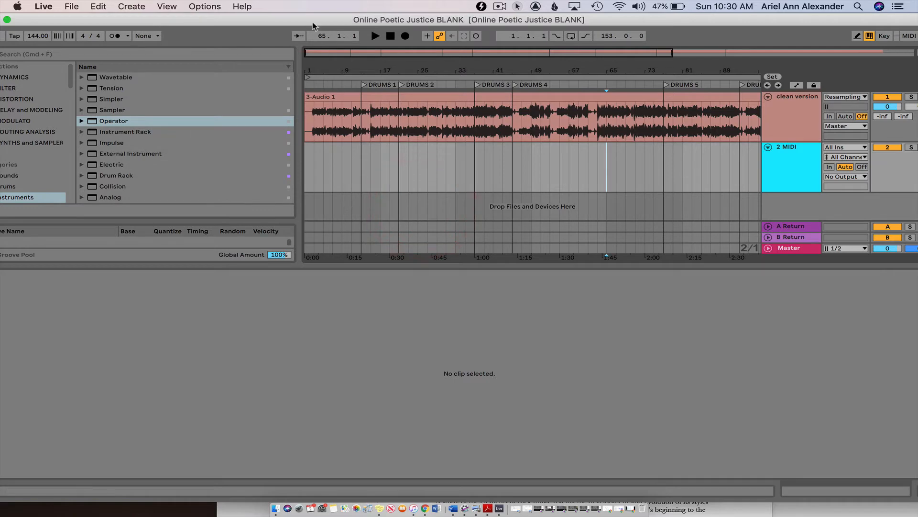
- Show the Instruments category in the browser and select Drum Rack
drag(303, 19, 330, 18)
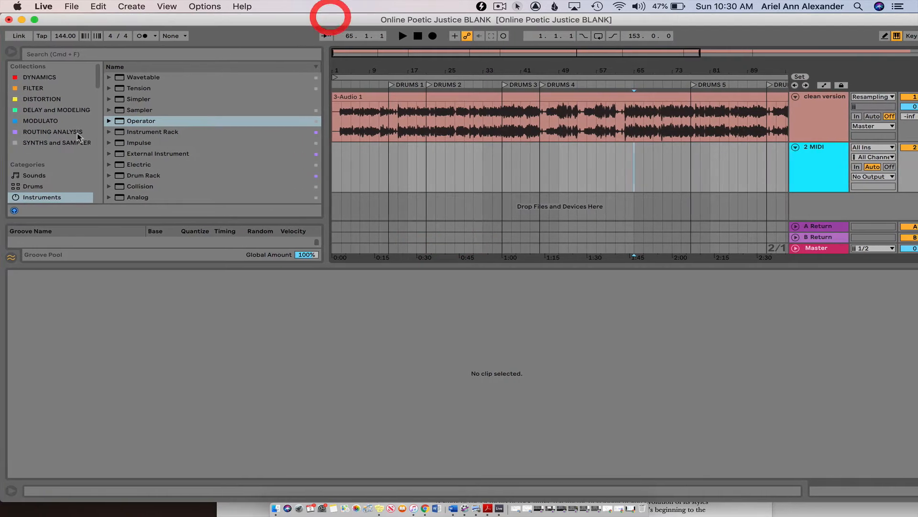
scroll(29, 153, down, 3)
click(30, 154)
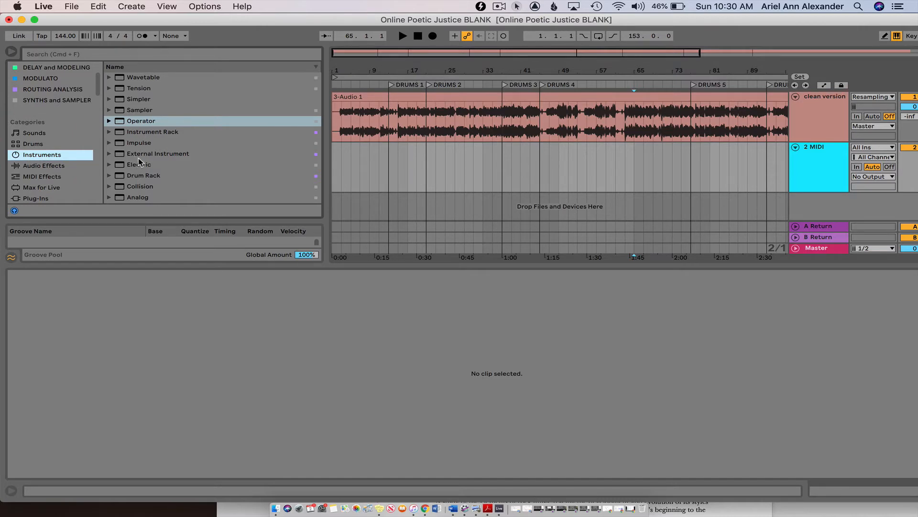
click(134, 177)
click(135, 177)
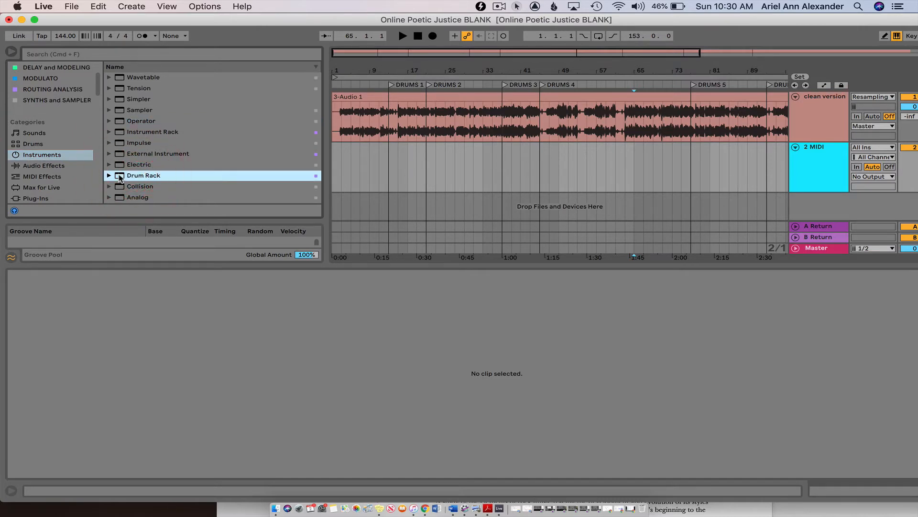
- Add a Drum Rack to the new MIDI track and undo it, twice
drag(120, 177, 391, 156)
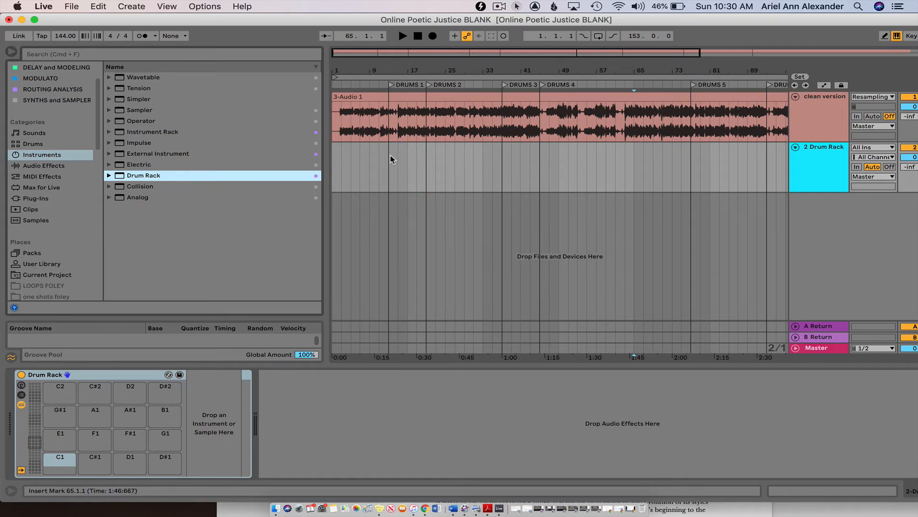
key(super+z)
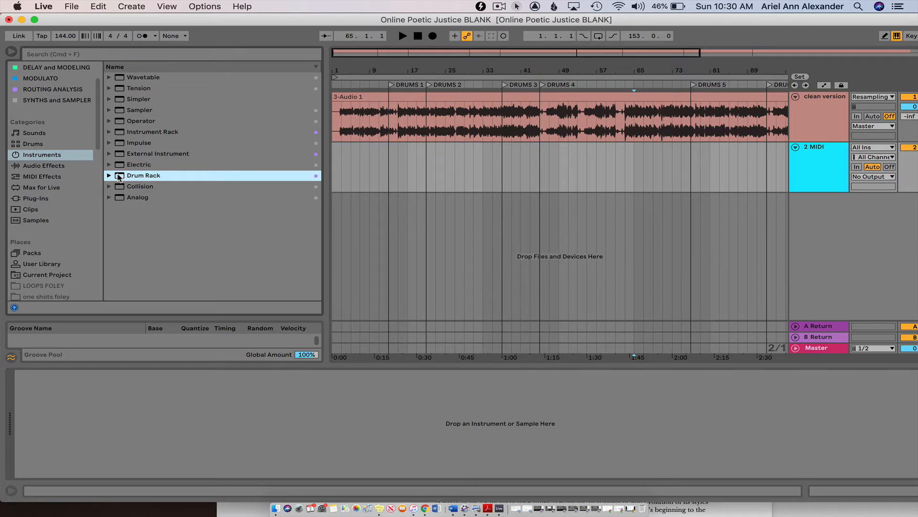
drag(119, 177, 519, 157)
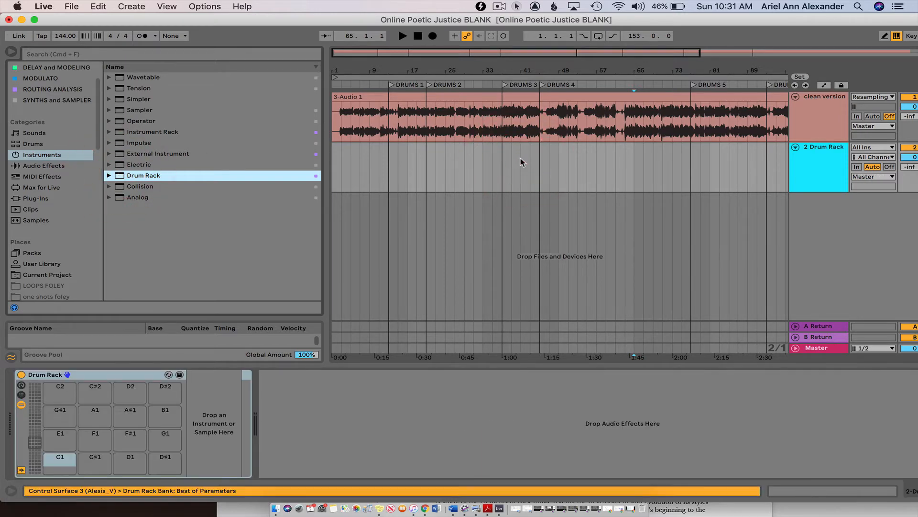
key(super+z)
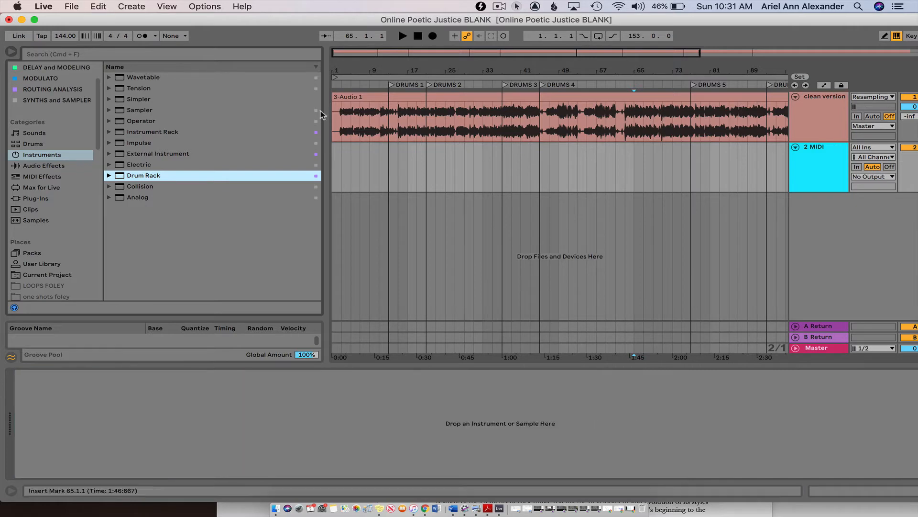
- Load a Drum Rack onto the new MIDI track and select that track to show its empty pads
double_click(136, 177)
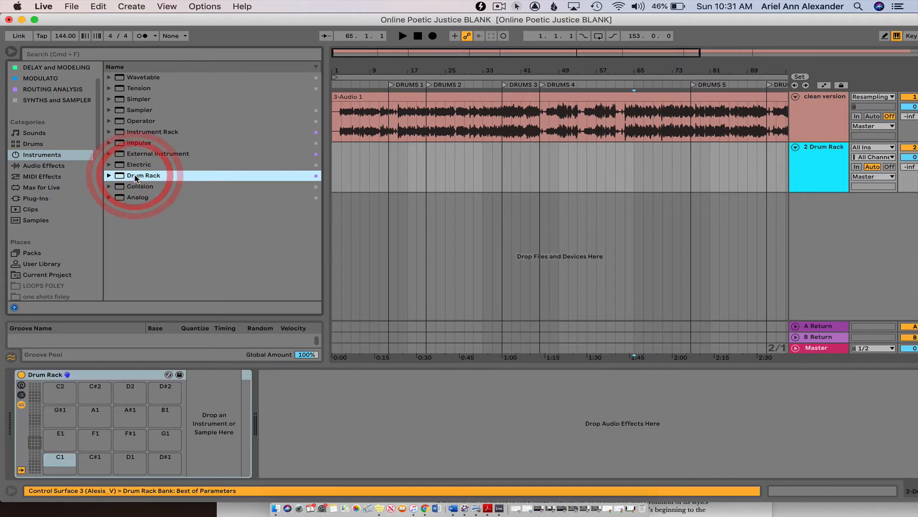
click(827, 169)
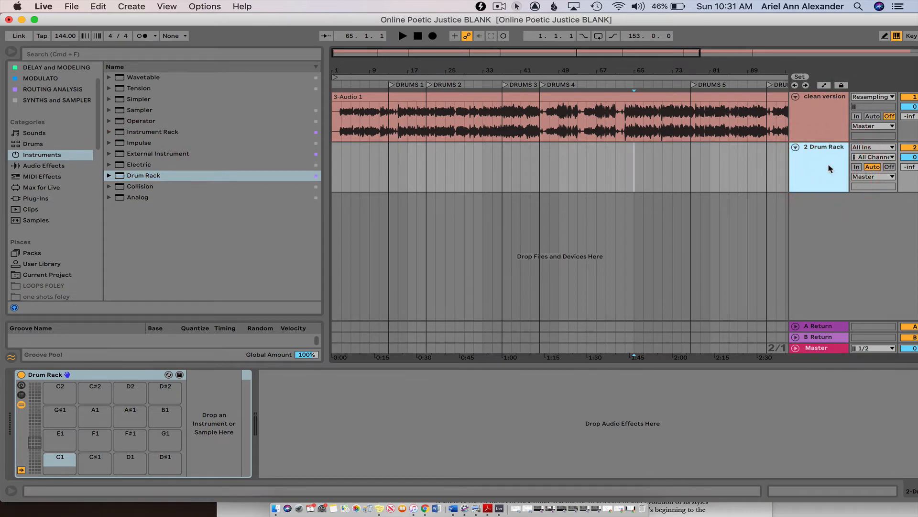
click(827, 164)
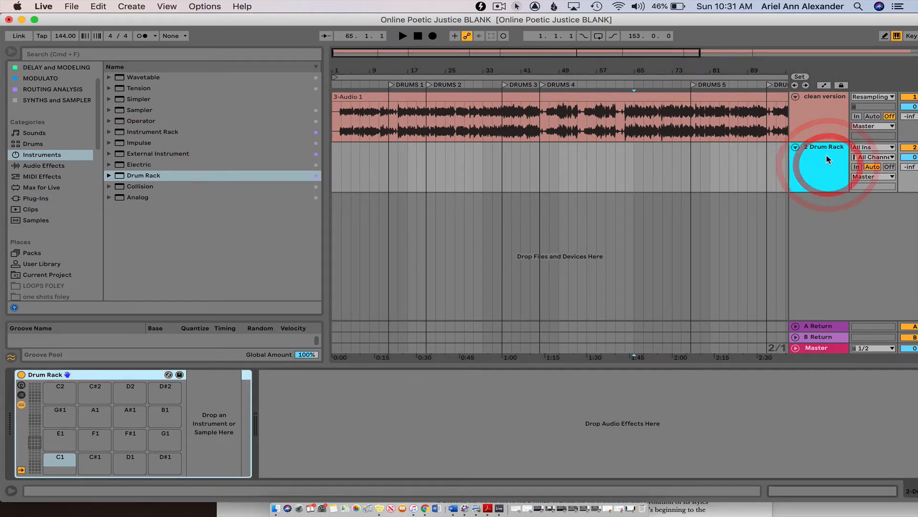
click(827, 161)
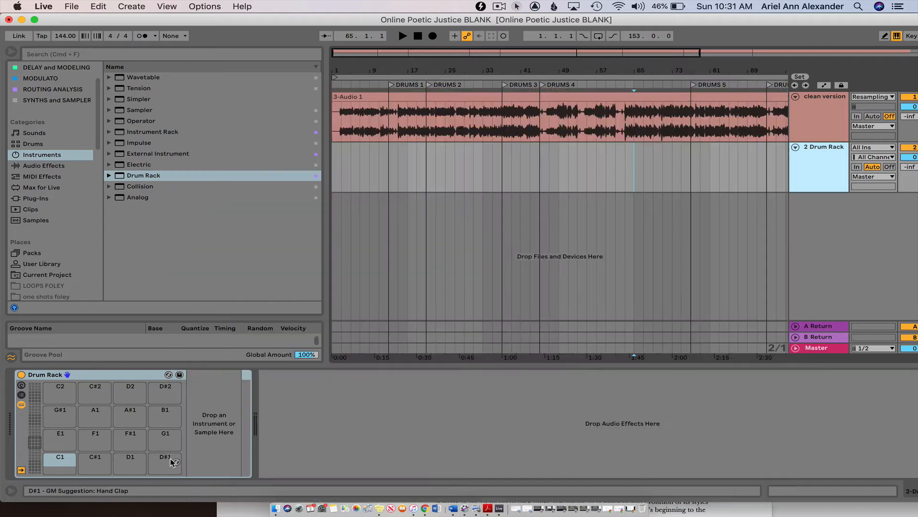
- Search the Samples category for "kick" and select the A-Kick Remo 1 A.aif sample
click(42, 221)
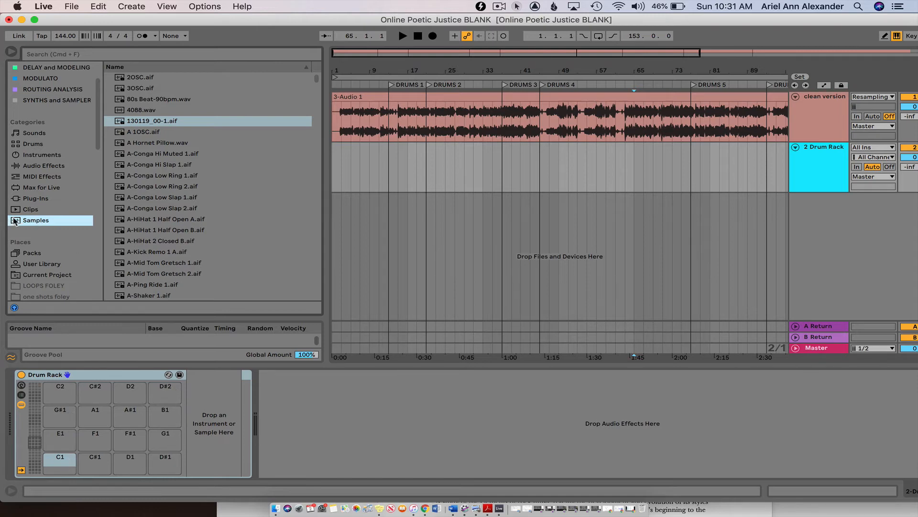
click(38, 222)
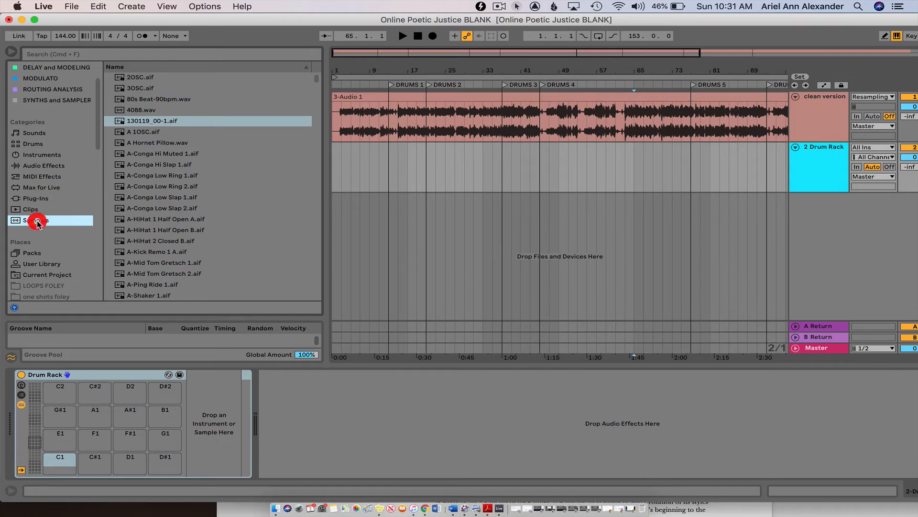
click(43, 54)
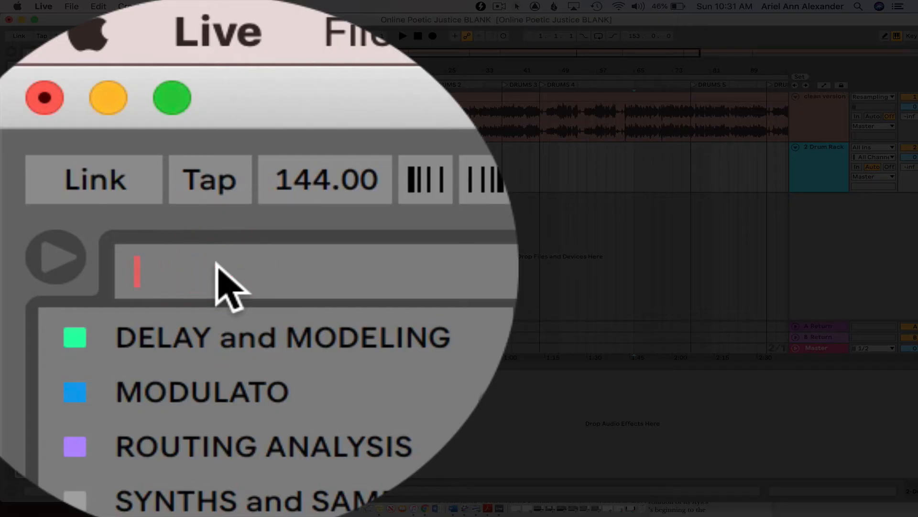
text(ki)
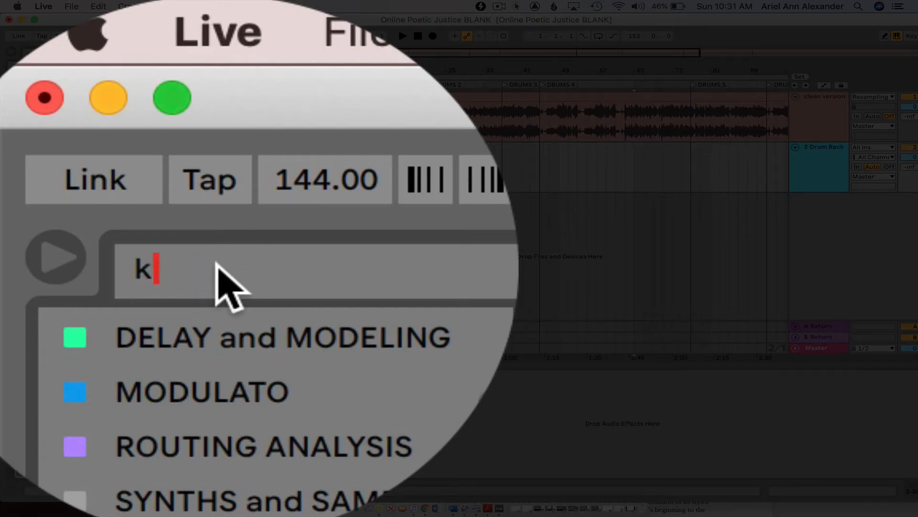
text(ck)
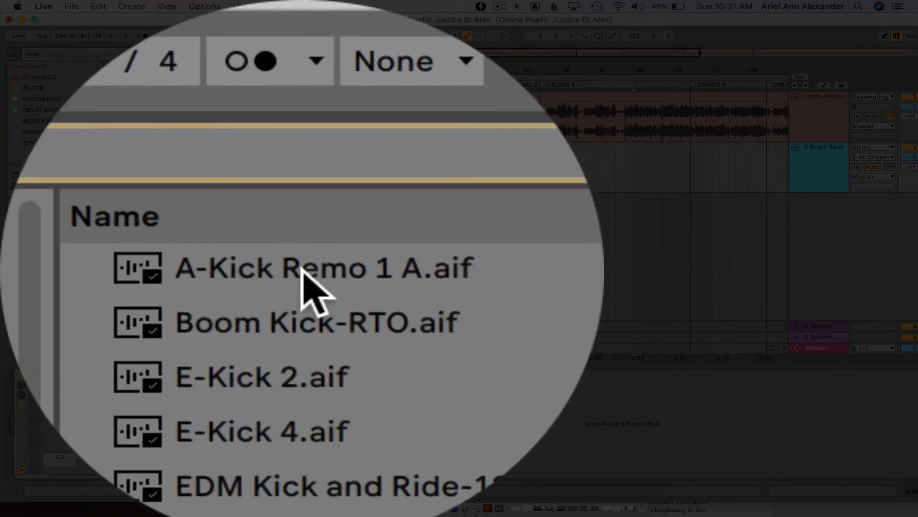
click(153, 77)
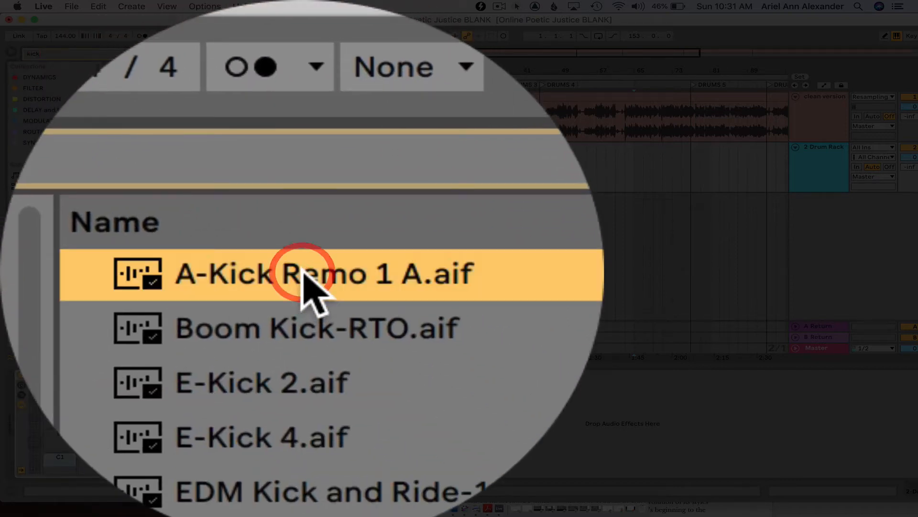
- Audition the kick samples one after another down the search results as far as Kick 606.wav
key(Down)
key(Down)
key(Down)
key(Down)
key(Down)
key(Down)
key(Down)
key(Down)
key(Down)
key(Down)
key(Down)
key(Down)
key(Down)
key(Down)
key(Down)
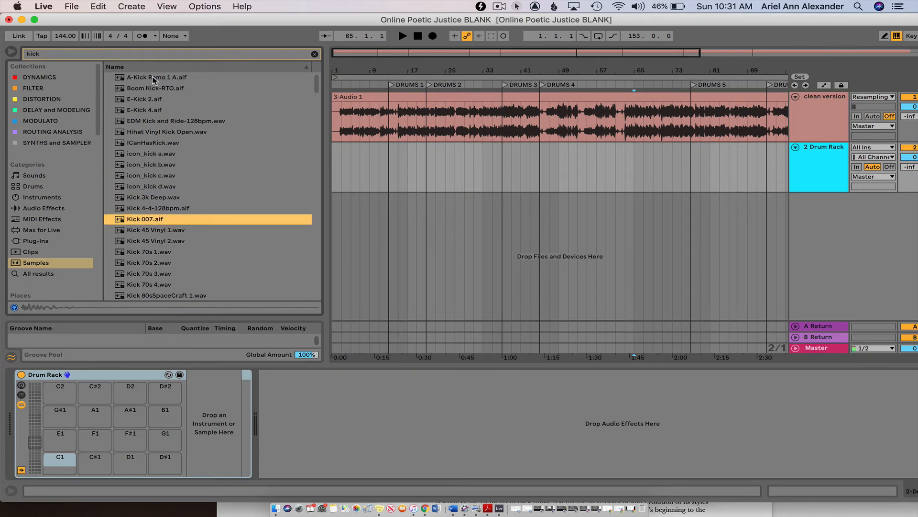
scroll(163, 161, down, 2)
click(154, 225)
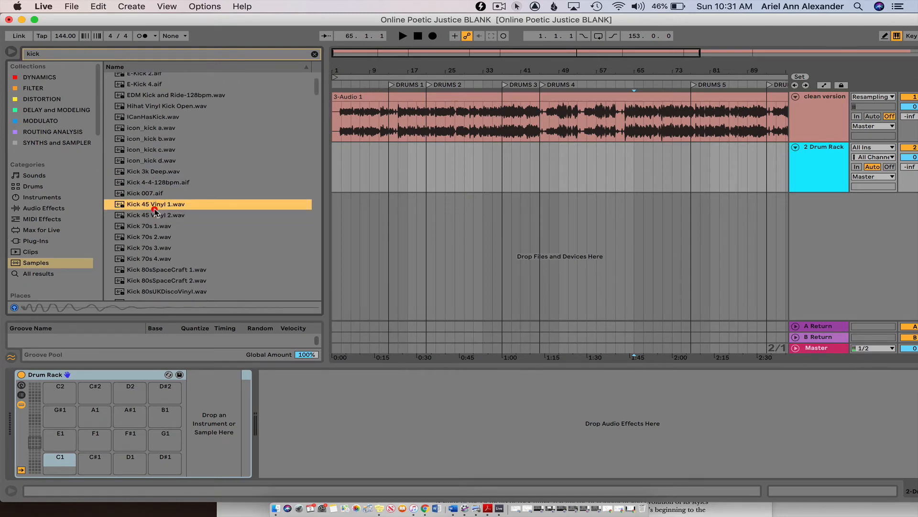
click(153, 259)
click(153, 272)
scroll(153, 273, down, 4)
click(152, 273)
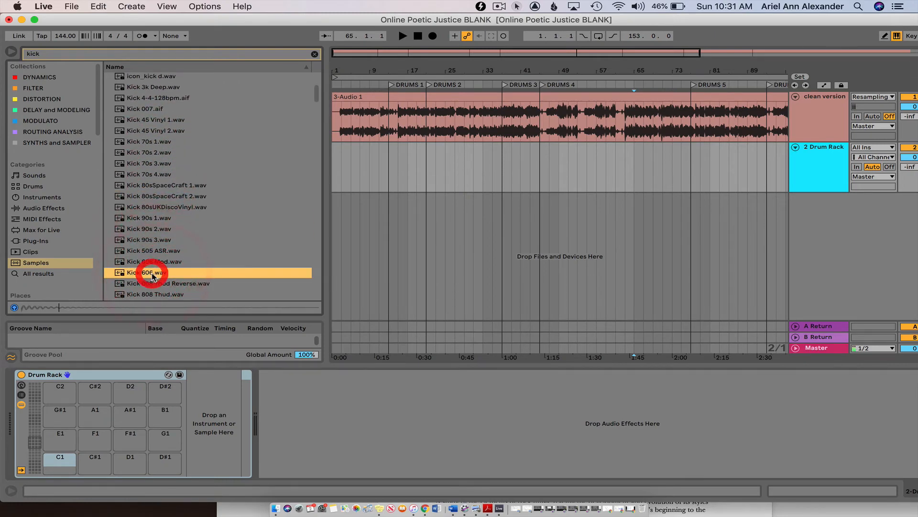
scroll(181, 199, down, 5)
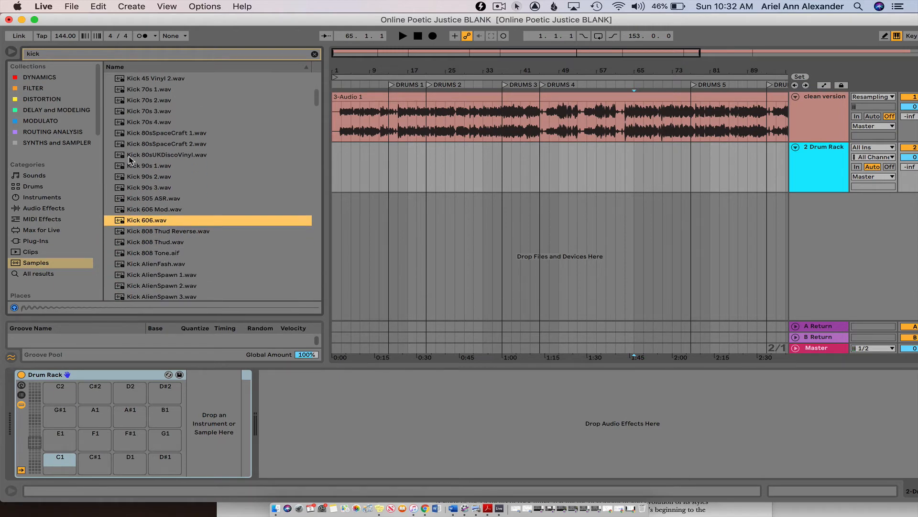
scroll(130, 160, down, 2)
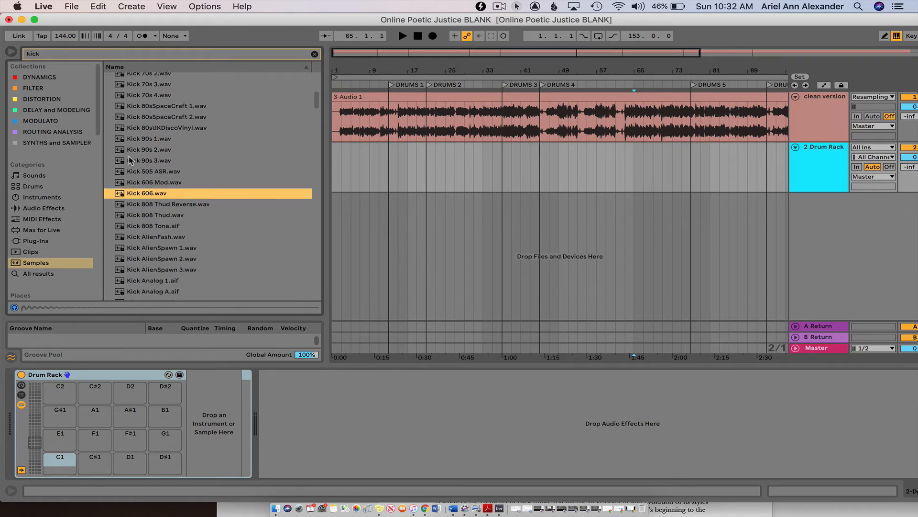
- Compare Kick 808 Tone.aif, Kick 606 Mod.wav and Kick 606.wav, and select Kick 808 Thud.wav
click(144, 225)
click(140, 181)
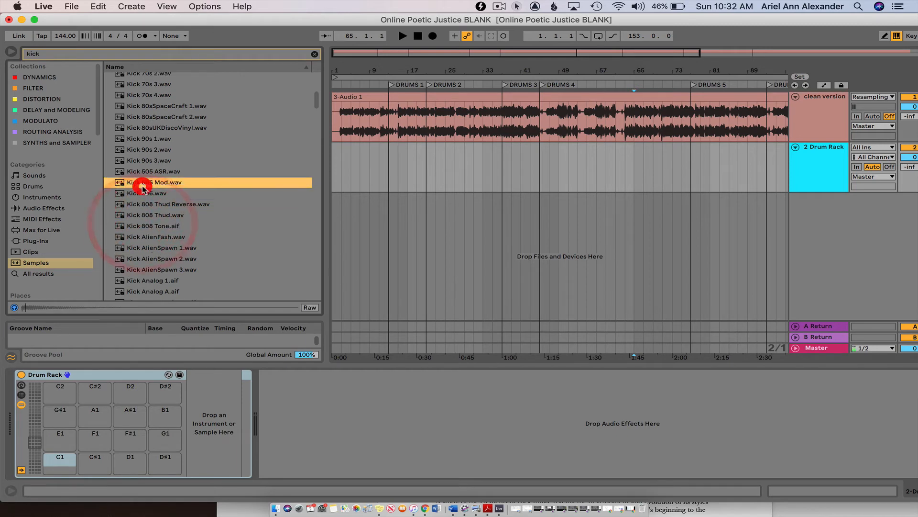
click(142, 193)
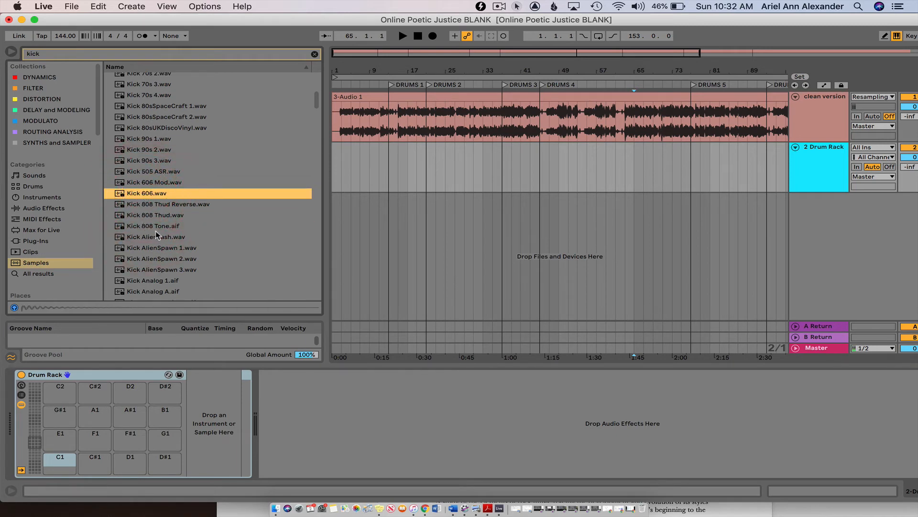
click(146, 216)
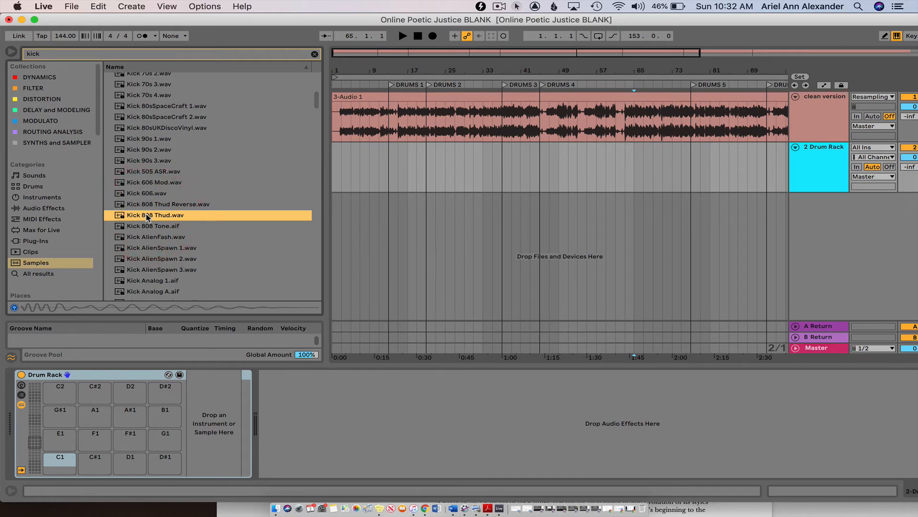
- Load Kick 808 Thud.wav onto the Drum Rack's A#1 pad, play the pad, and undo the load
mouse_move(147, 216)
mouse_down()
mouse_move(108, 328)
mouse_move(126, 420)
mouse_up()
click(128, 424)
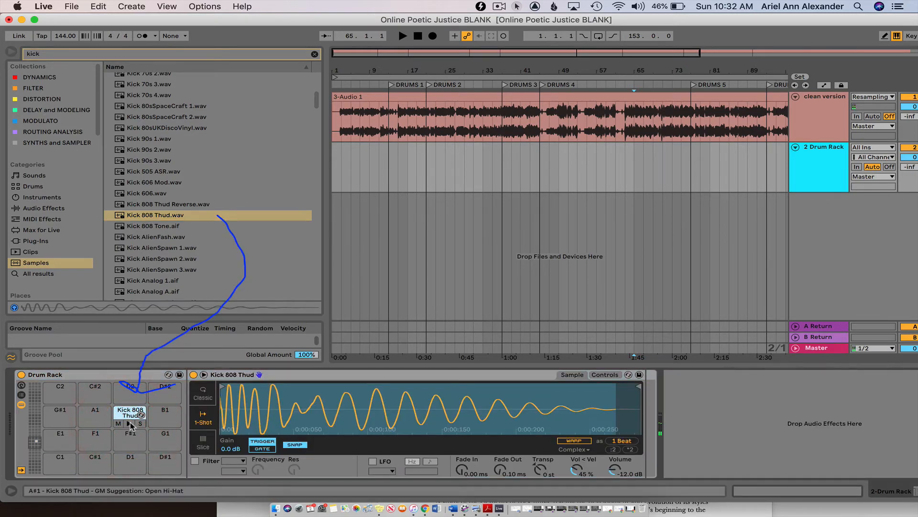
click(130, 423)
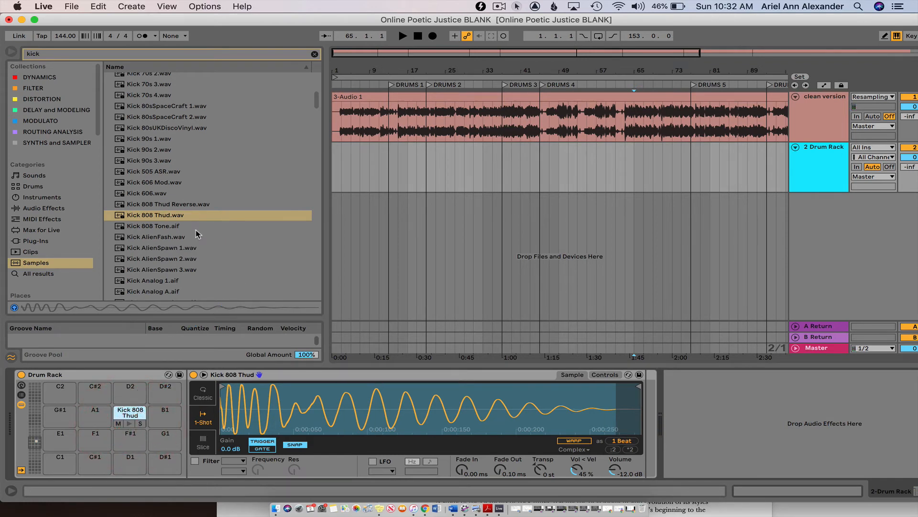
key(super+z)
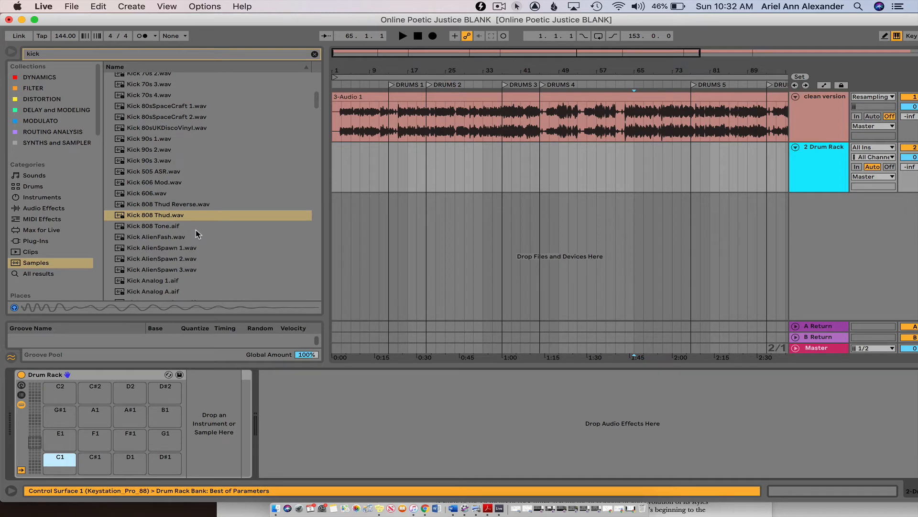
- Load Kick 808 Thud.wav straight onto the track in place of the Drum Rack and undo it
double_click(165, 216)
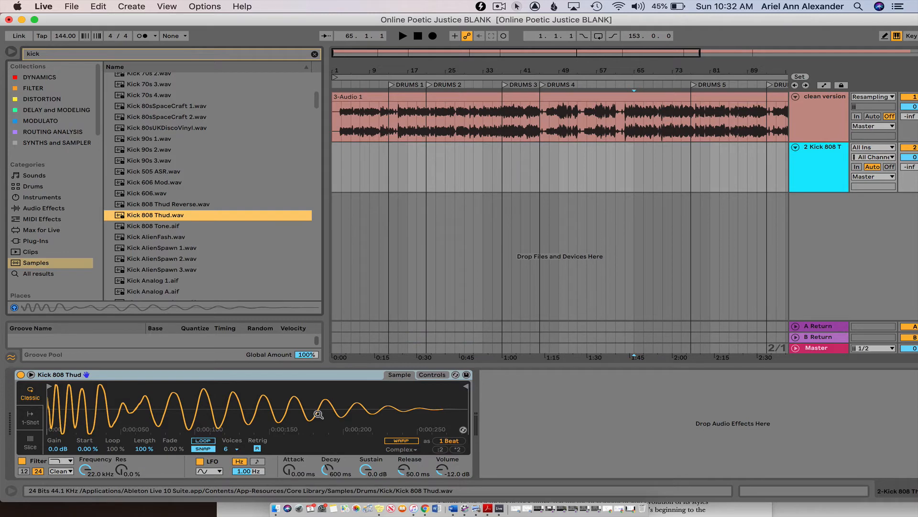
key(super+z)
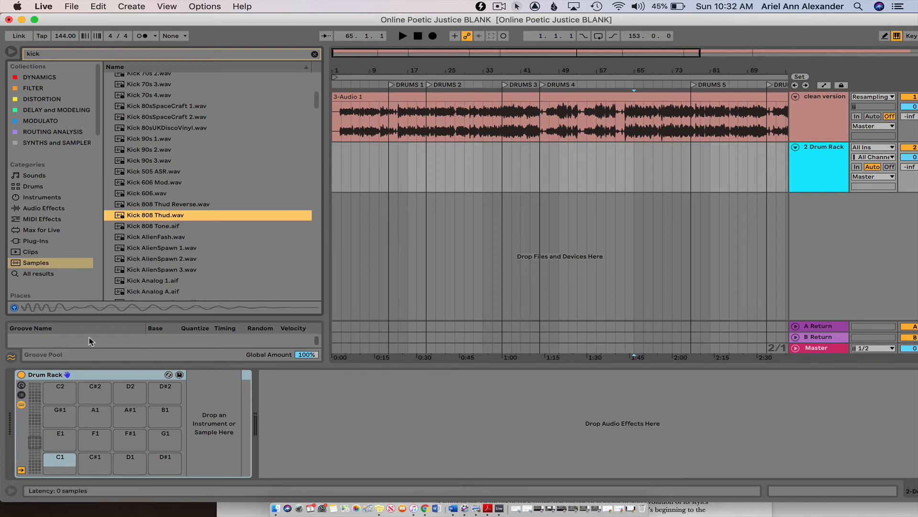
- Place Kick 808 Thud.wav on the Drum Rack's A#1 pad and play the pad
drag(157, 215, 130, 415)
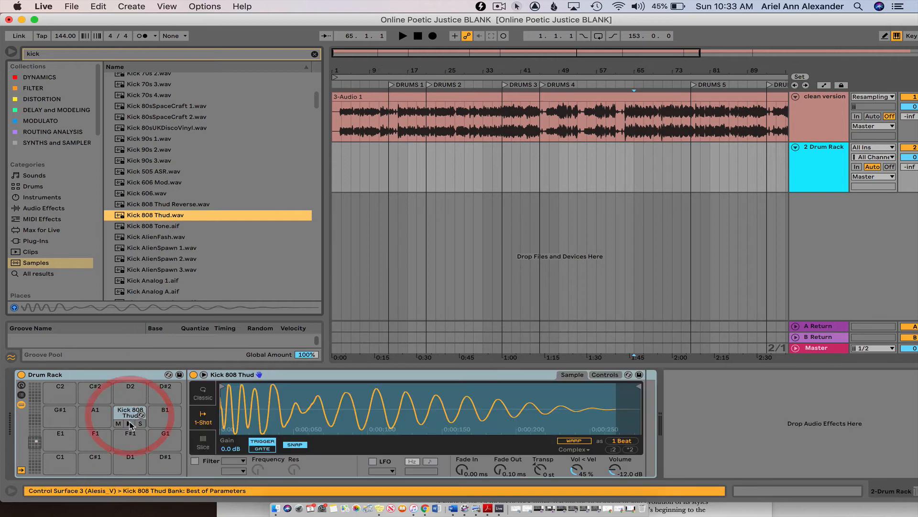
click(130, 415)
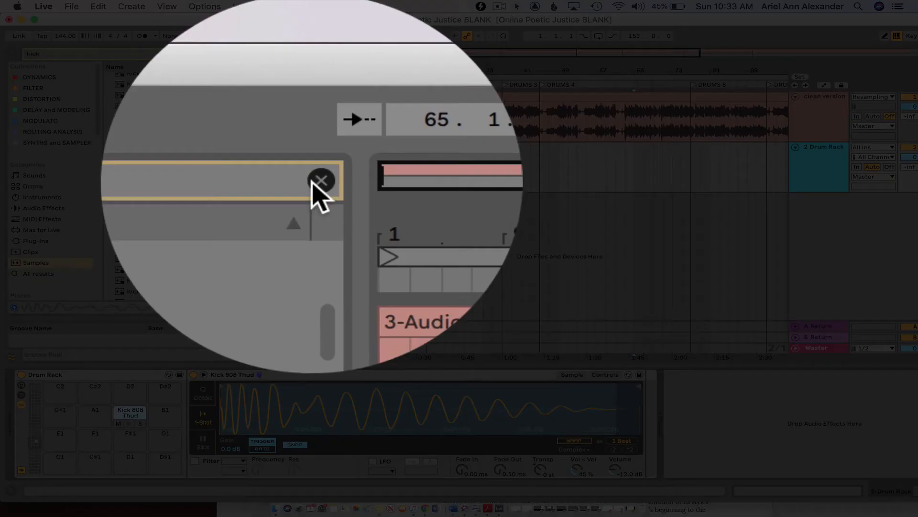
- Clear the kick search and search the Samples category for "snare"
click(315, 55)
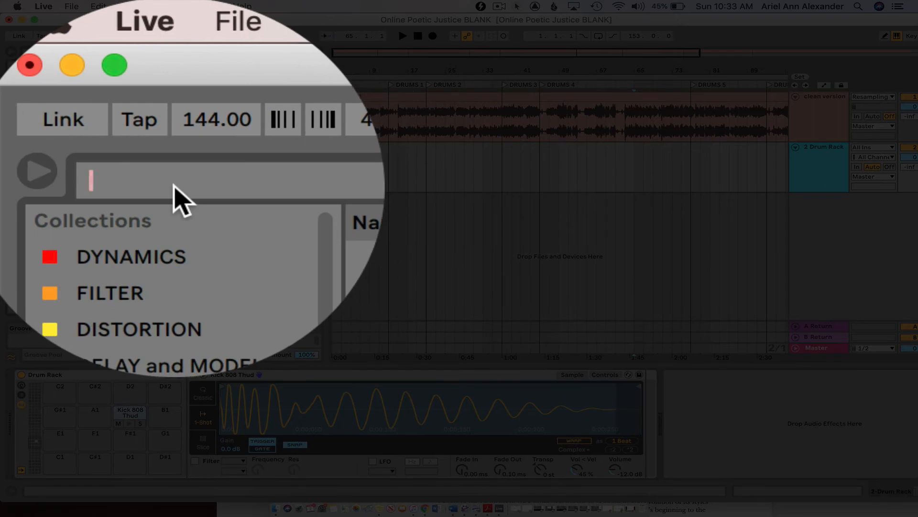
text(snar)
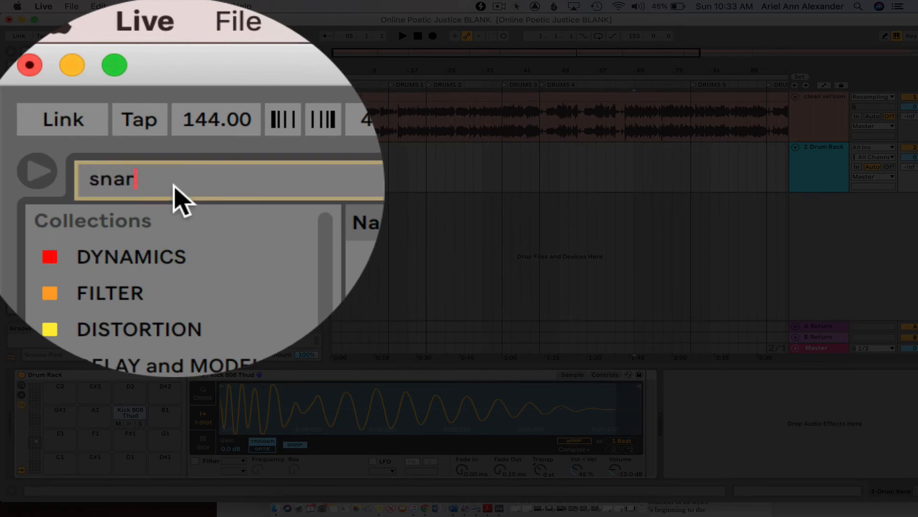
text(e)
- Audition the snare samples from A-Snare Cust N&C 1 A.aif down the results to Snare 707.wav
click(168, 77)
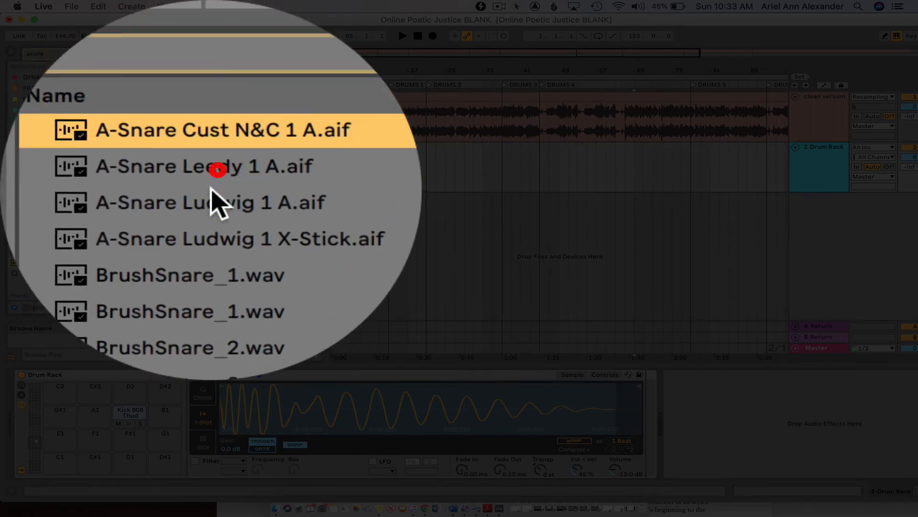
click(156, 111)
click(153, 145)
click(154, 187)
click(153, 217)
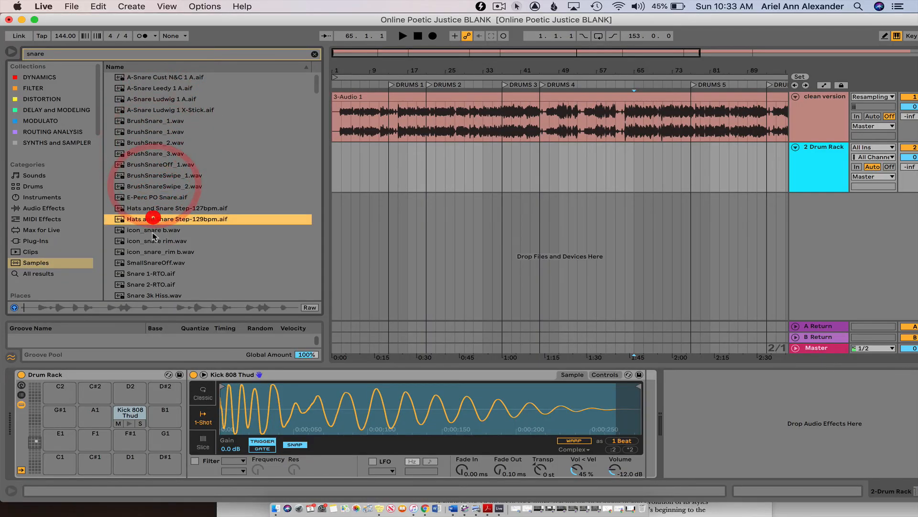
click(152, 262)
scroll(152, 262, down, 4)
click(152, 262)
scroll(151, 261, down, 3)
click(151, 261)
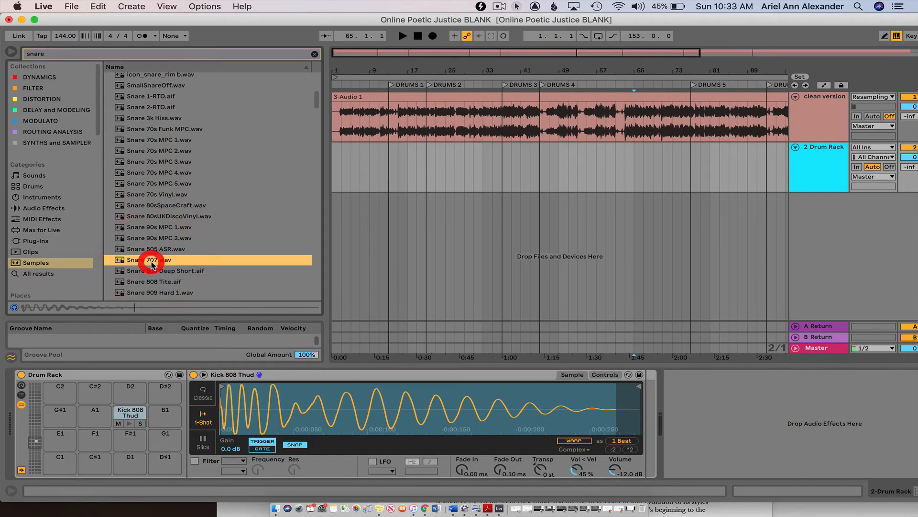
- Compare the 808, 909, A3-709, A4-709 and 505 ASR snare samples, and select Snare 808 Deep Short.aif
scroll(150, 258, down, 2)
click(148, 255)
click(147, 267)
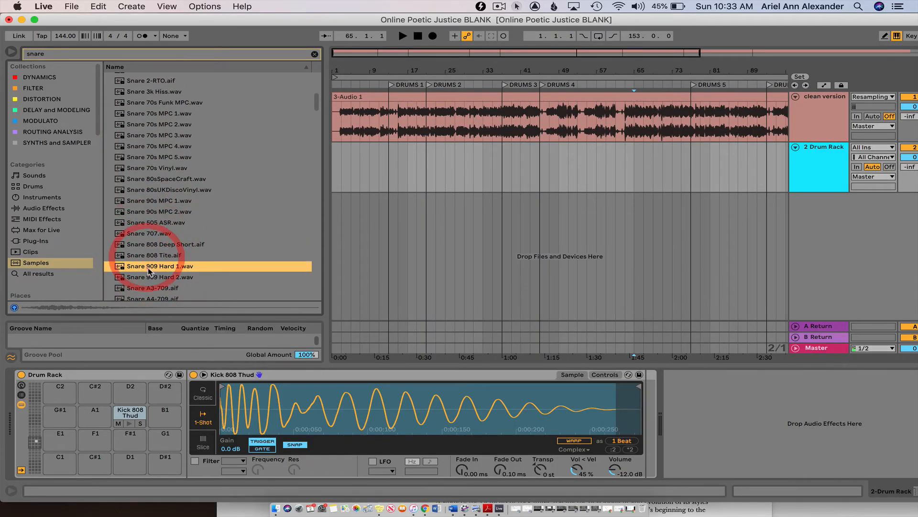
click(149, 277)
scroll(150, 279, down, 2)
click(149, 279)
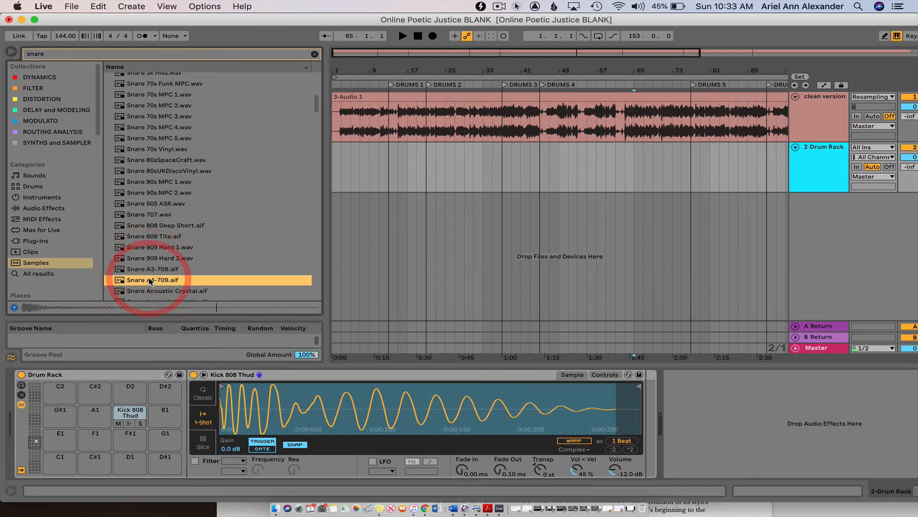
click(148, 269)
scroll(148, 272, down, 3)
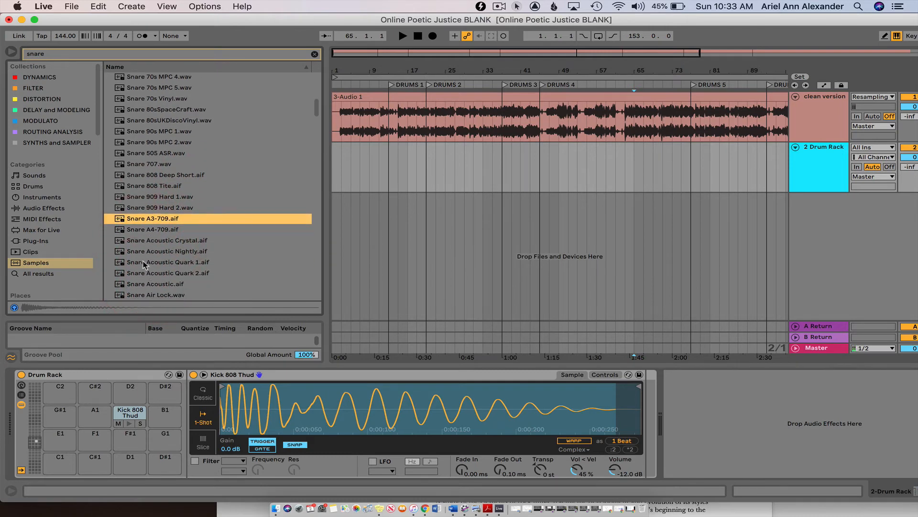
click(161, 176)
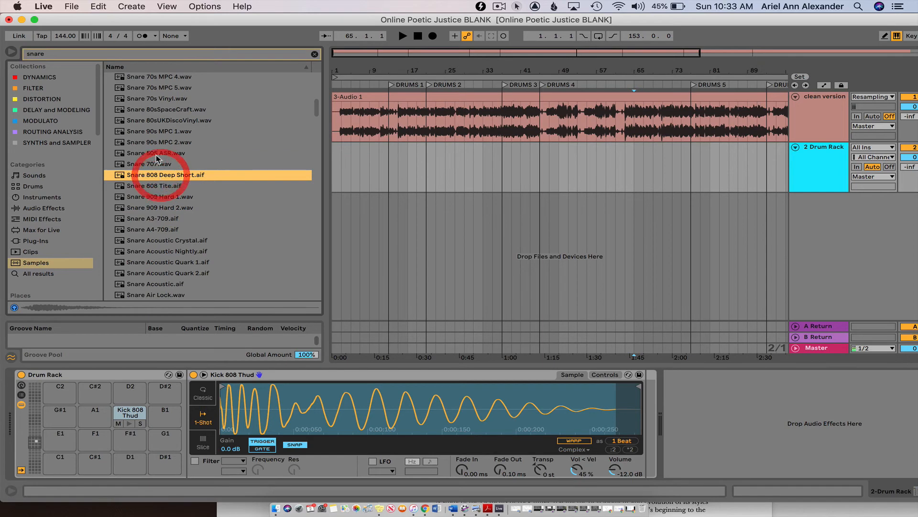
click(154, 154)
click(158, 175)
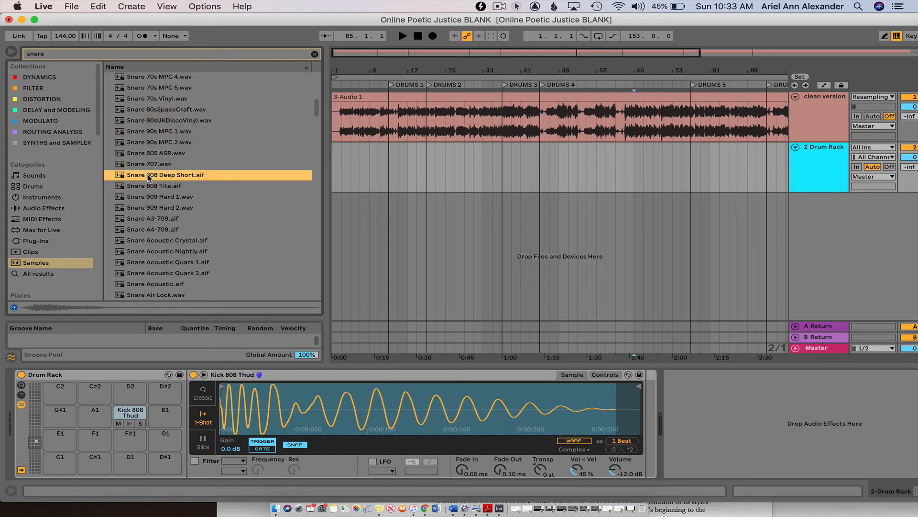
- Place Snare 808 Deep Short.aif on the Drum Rack's B1 pad and play the kick and snare pads
double_click(148, 175)
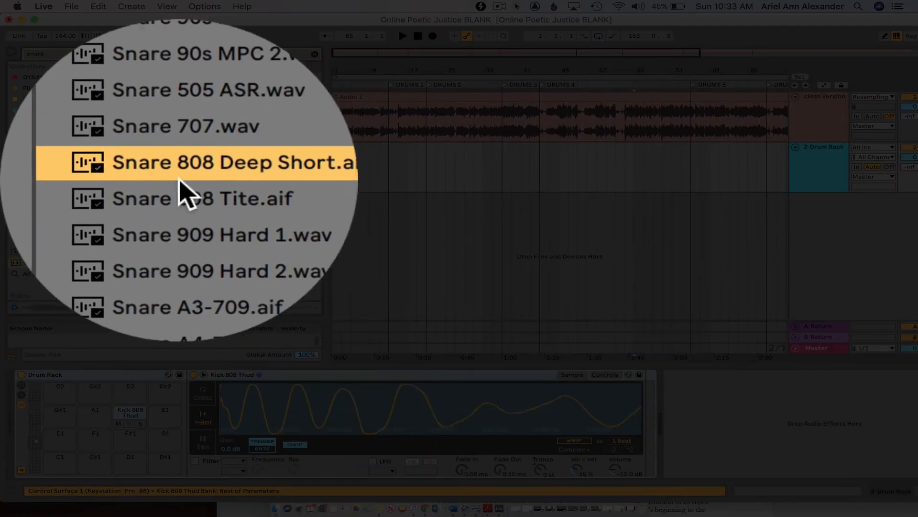
drag(146, 175, 167, 415)
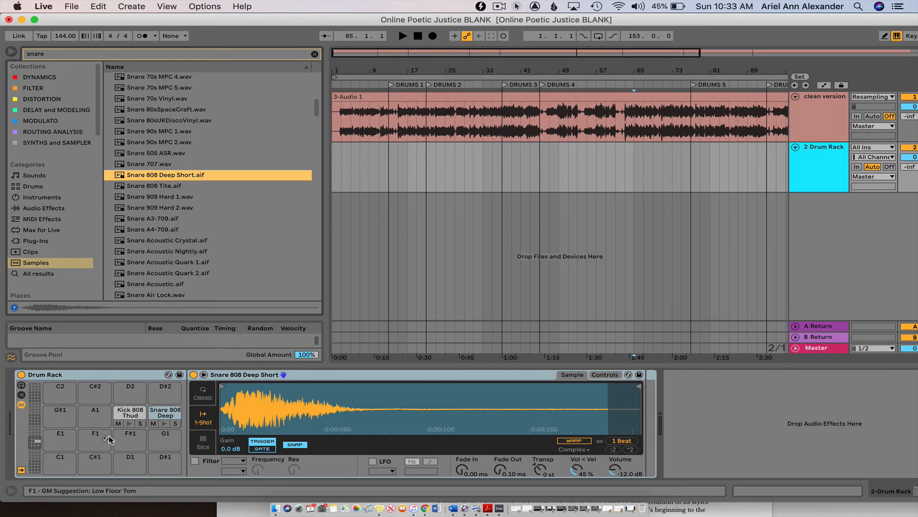
click(130, 424)
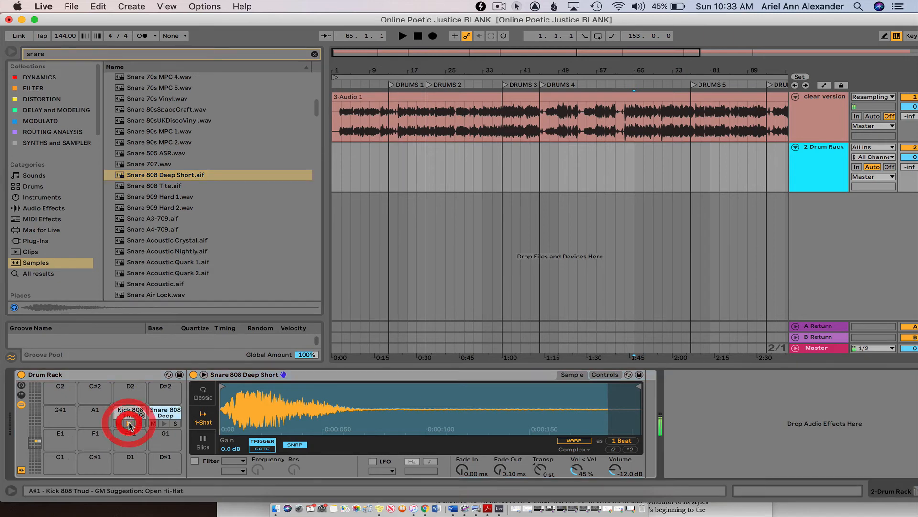
click(165, 424)
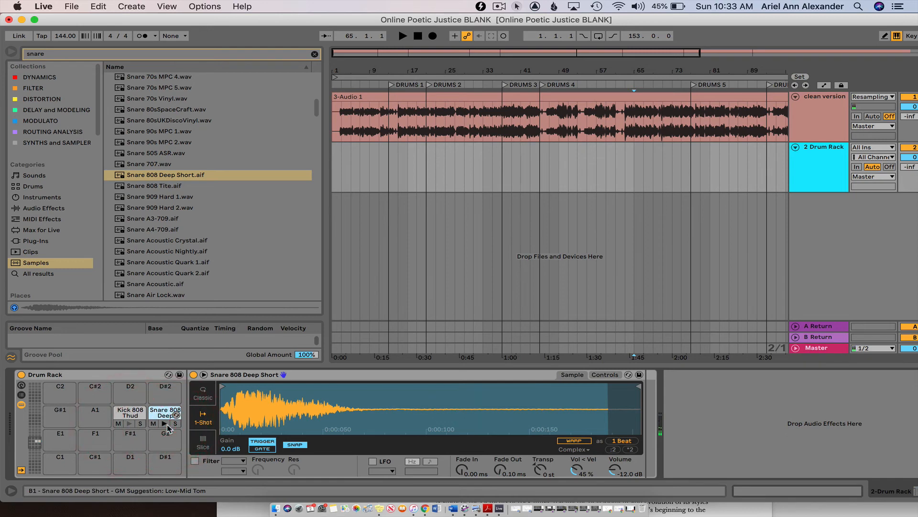
- Clear the snare search and search the Samples category for "closed hat"
click(314, 54)
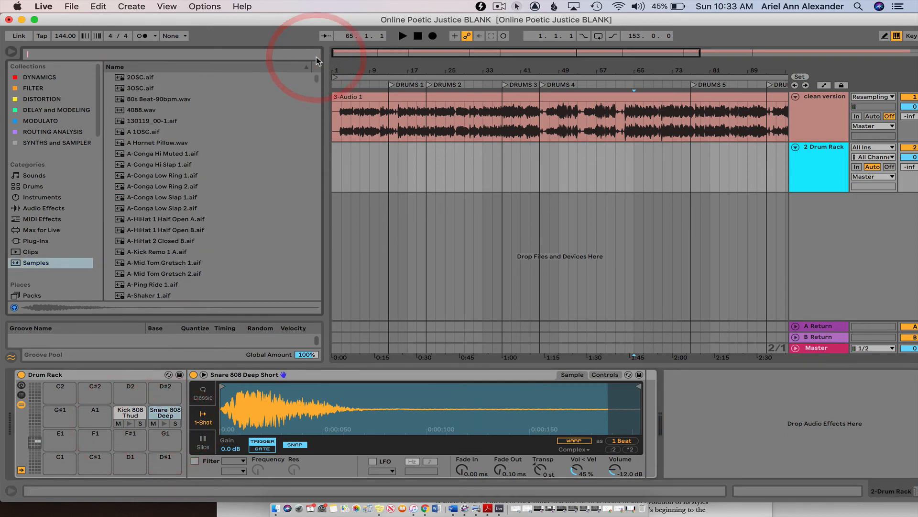
click(237, 56)
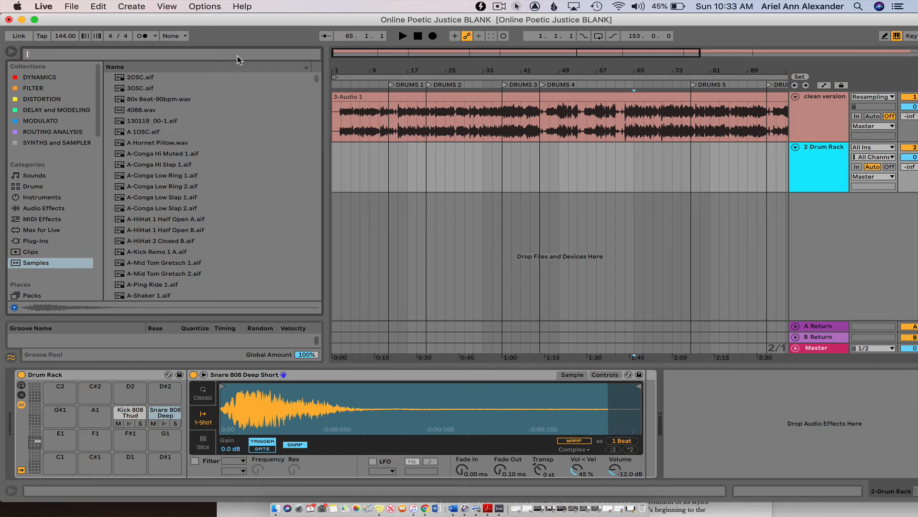
text(closed)
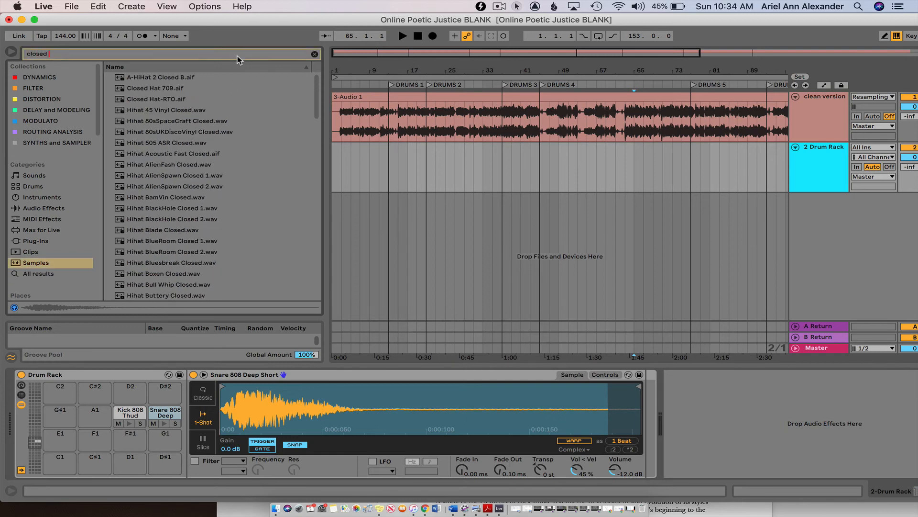
text( hat)
- Audition the closed hi-hat samples from Closed Hat 709.aif to HiHat_Closed.wav, and select A-HiHat 2 Closed B.aif
click(189, 88)
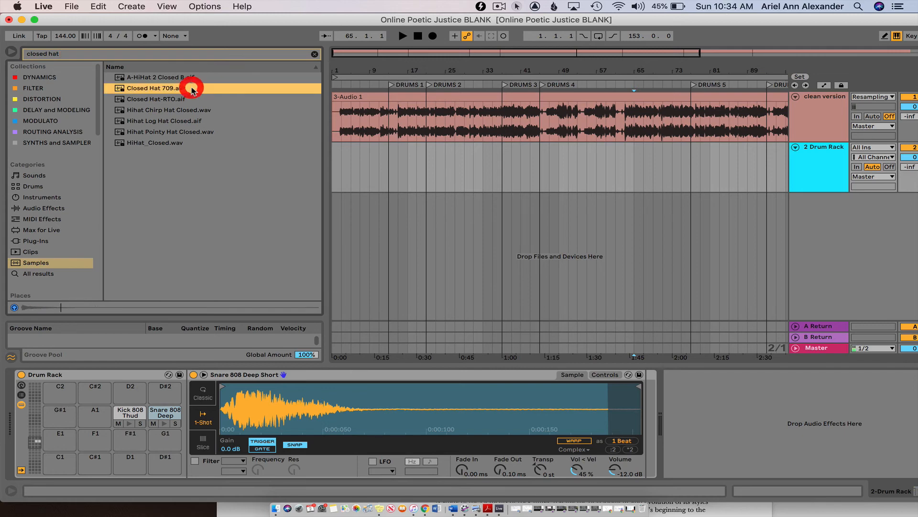
click(187, 99)
click(184, 109)
click(181, 121)
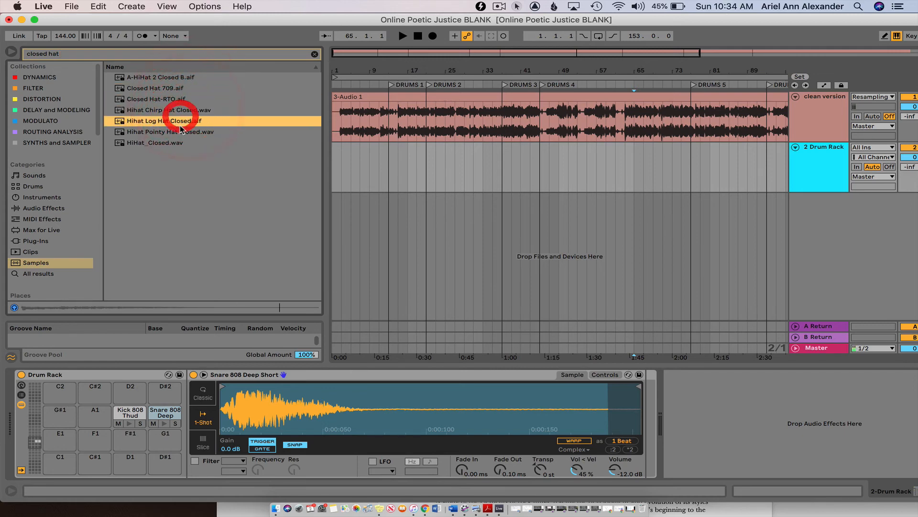
click(179, 131)
click(177, 143)
click(174, 76)
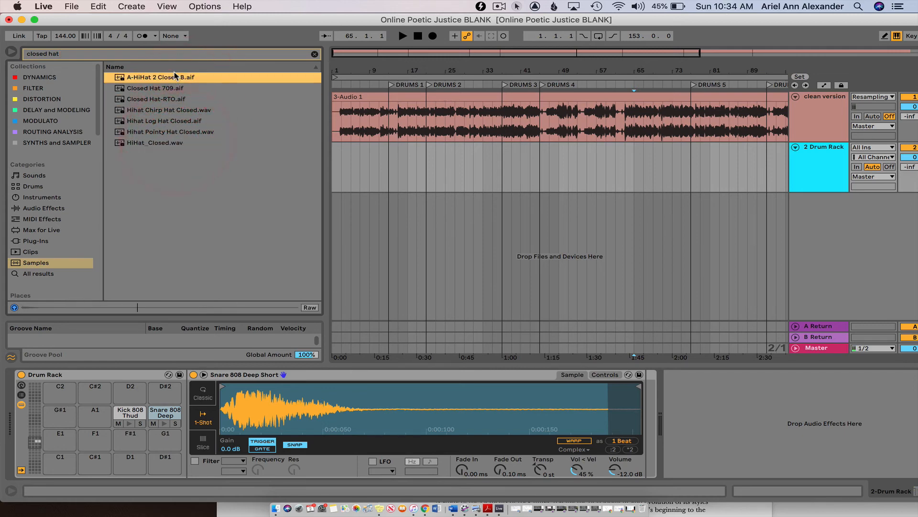
- Compare A-HiHat 2 Closed B.aif with Closed Hat 709.aif, then place Closed Hat 709.aif on the Drum Rack's F#1 pad and play it
click(177, 88)
click(174, 77)
click(174, 87)
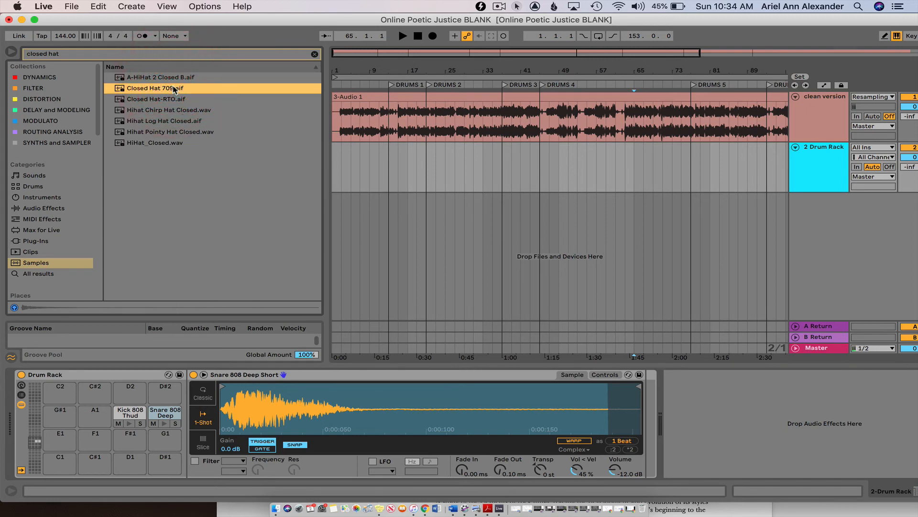
drag(159, 145, 124, 445)
click(127, 447)
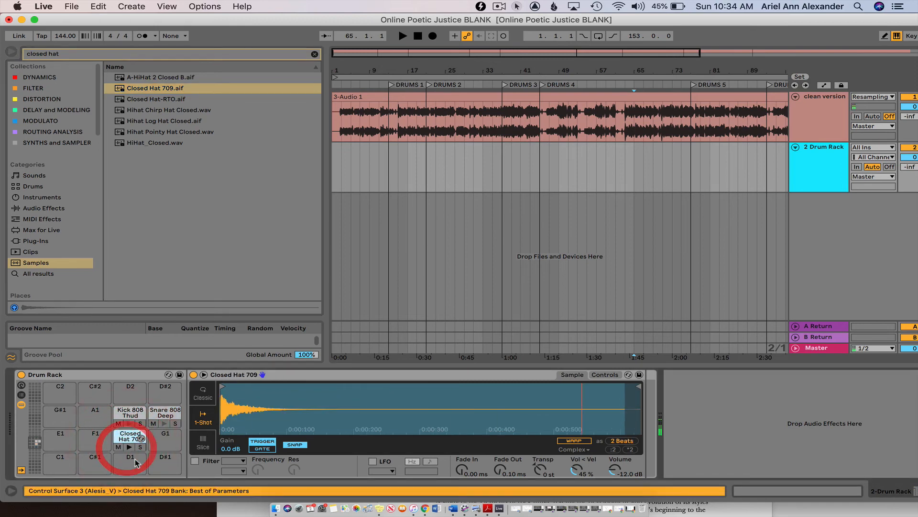
- Audition the other closed hi-hat samples, including A-HiHat 2 Closed B.aif, Closed Hat-RTO.aif, Hihat Log Hat Closed.aif, Hihat Pointy Hat Closed.wav and HiHat_Closed.wav
click(143, 77)
click(148, 99)
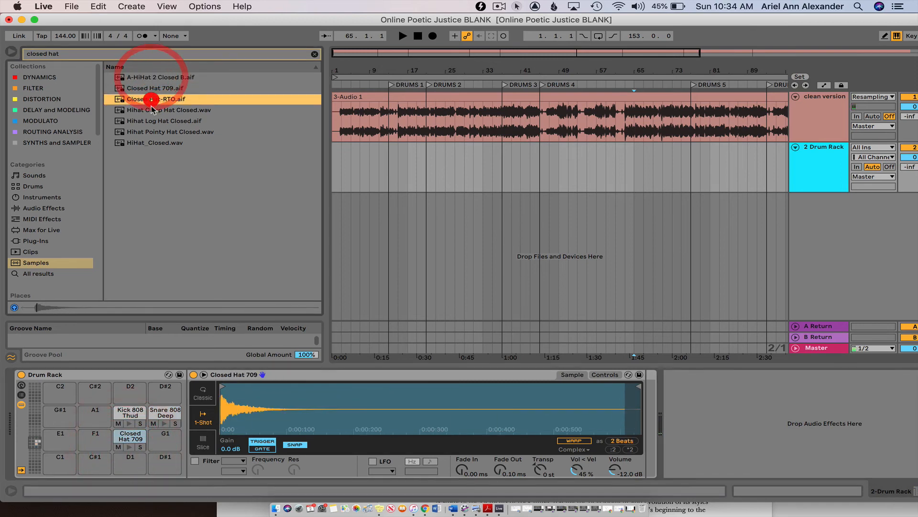
click(148, 121)
click(151, 132)
click(150, 142)
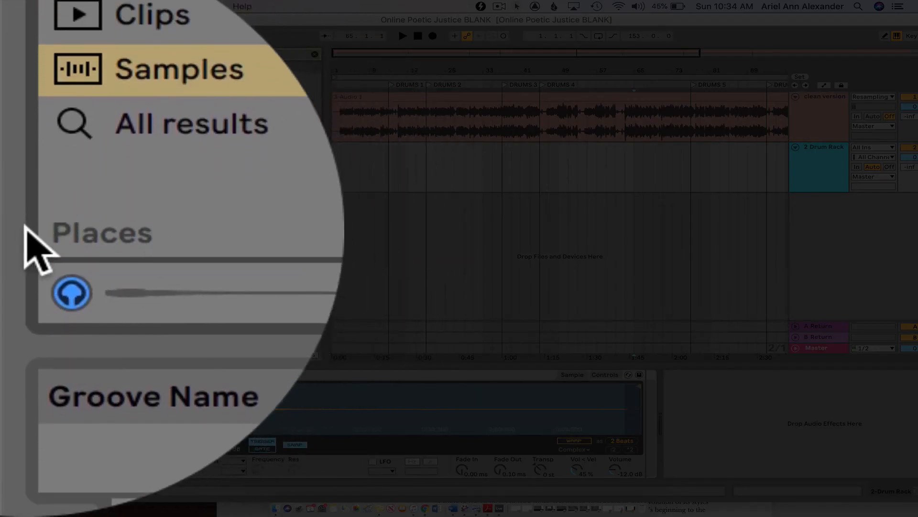
click(74, 320)
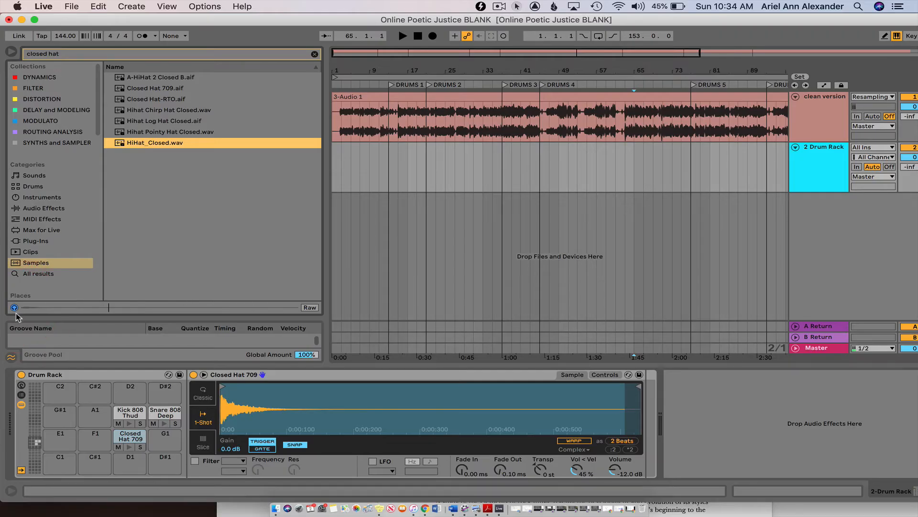
- Play the Drum Rack's Kick 808 Thud, Snare 808 Deep Short and Closed Hat 709 pads to check the kit
click(139, 375)
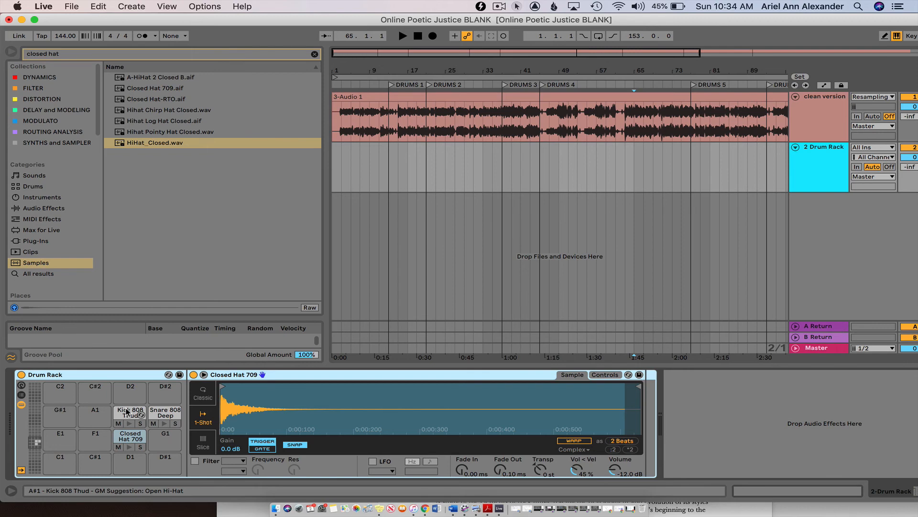
click(129, 424)
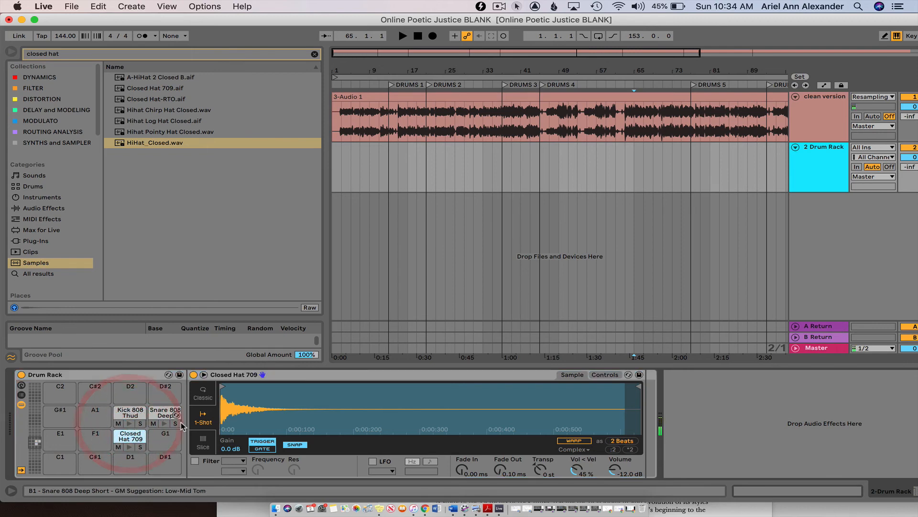
click(163, 422)
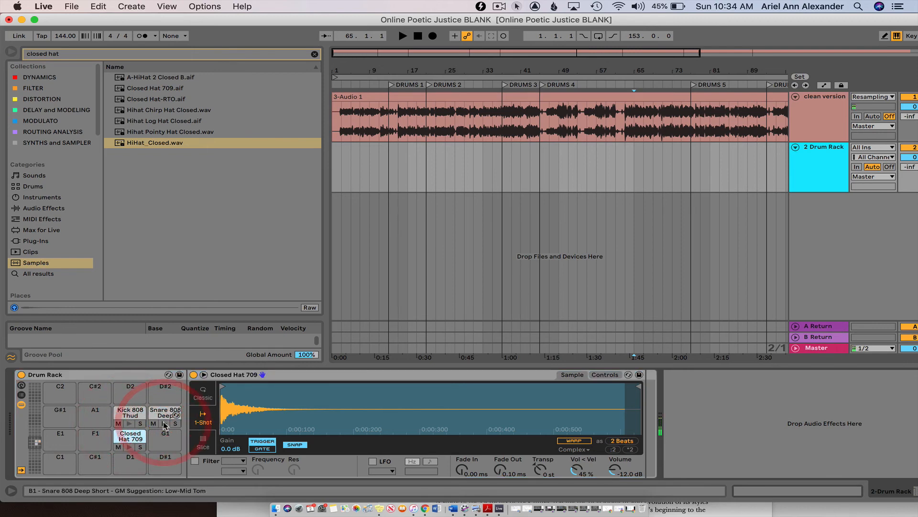
click(129, 448)
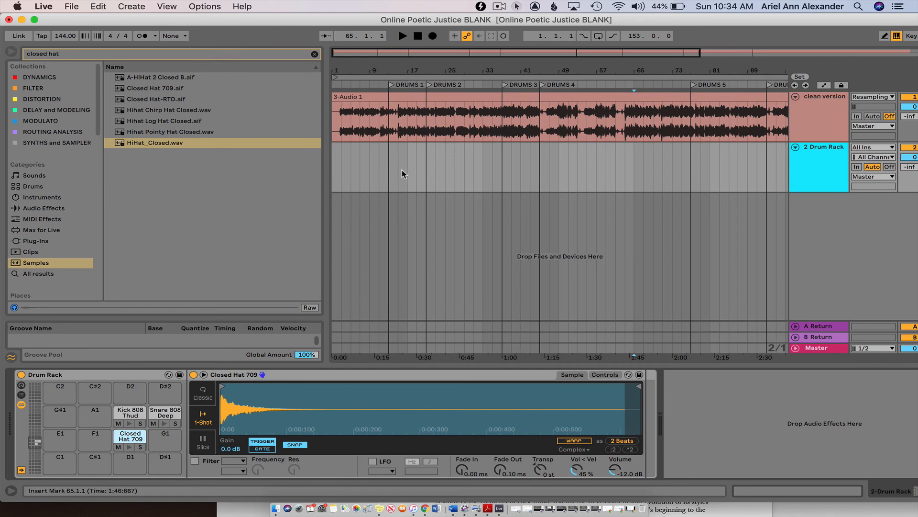
- Insert an empty MIDI clip on the 2 Drum Rack track spanning the whole song, from 1.1.1 to 153.1.1
click(333, 166)
drag(356, 69, 357, 32)
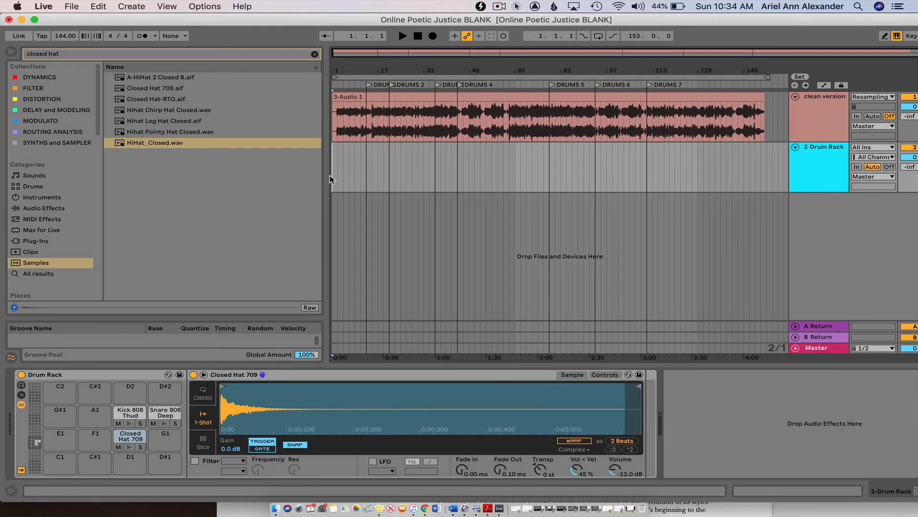
drag(331, 174, 766, 177)
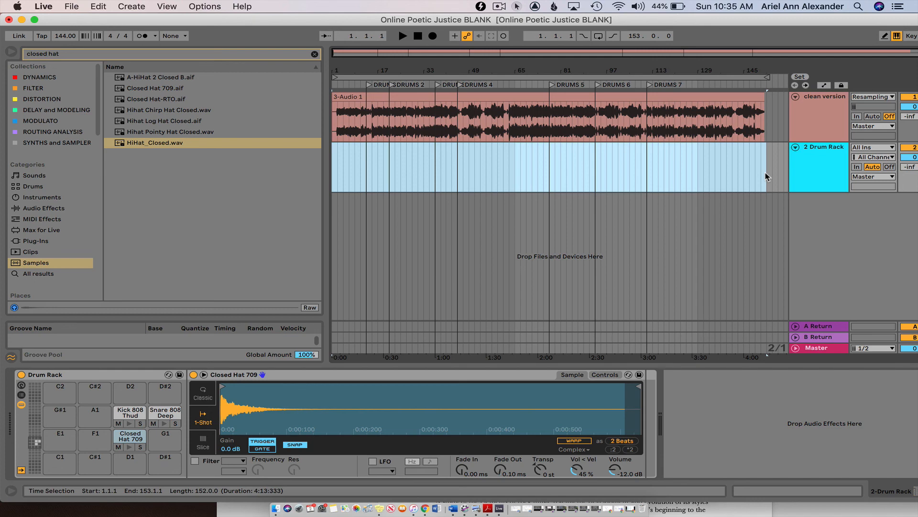
key(super+shift+m)
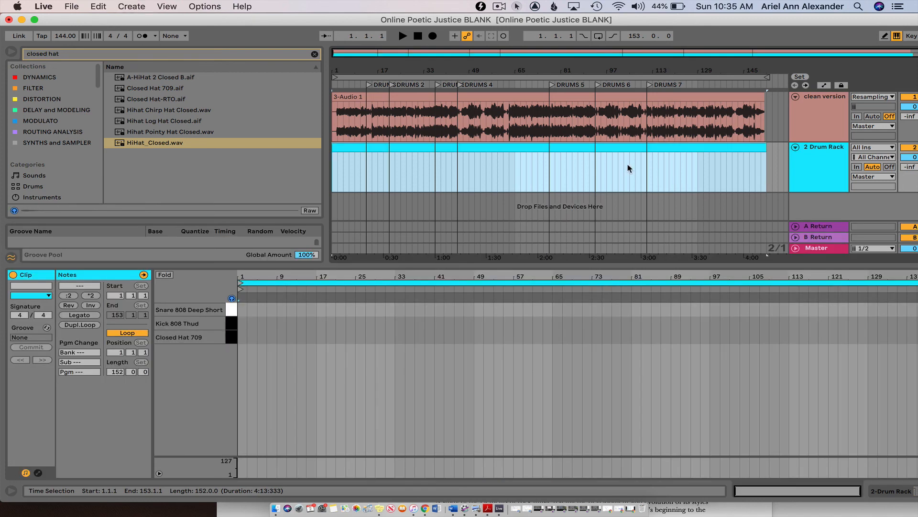
- Switch between the 2 Drum Rack track's devices and its MIDI clip's note editor, finishing with the note editor open
click(590, 148)
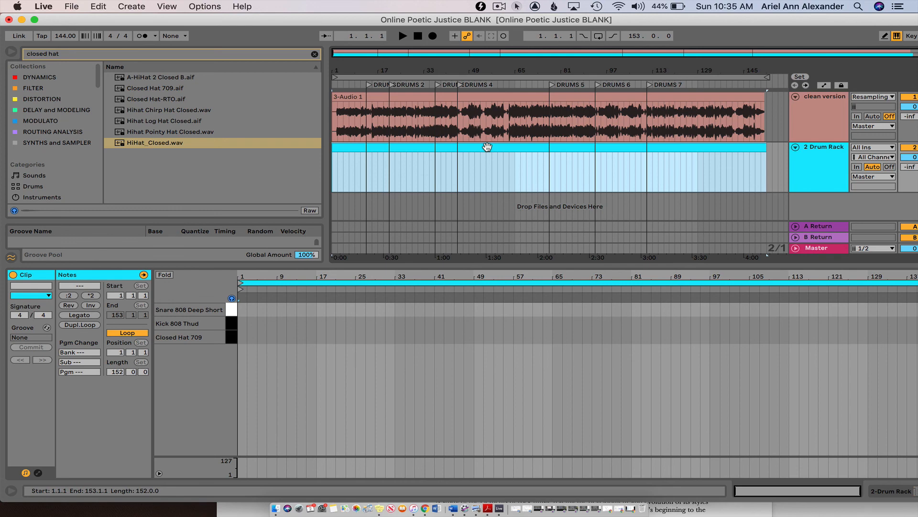
click(483, 14)
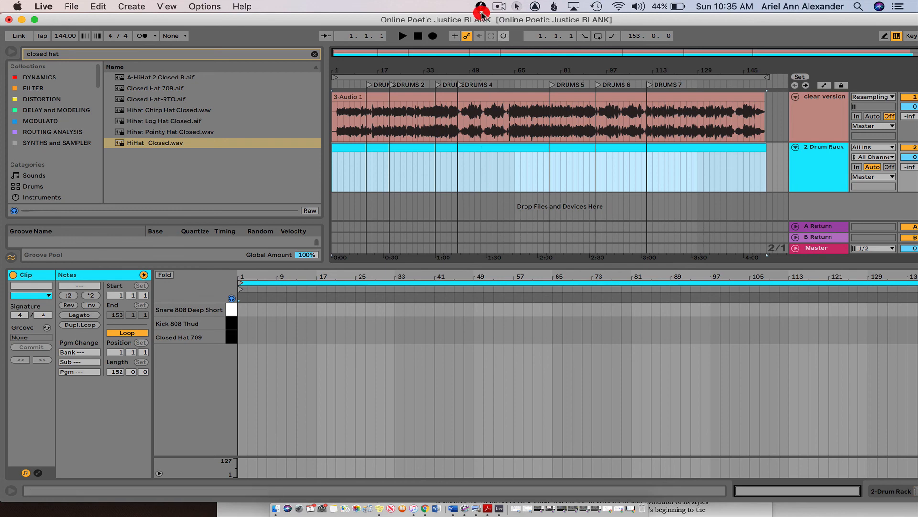
click(487, 204)
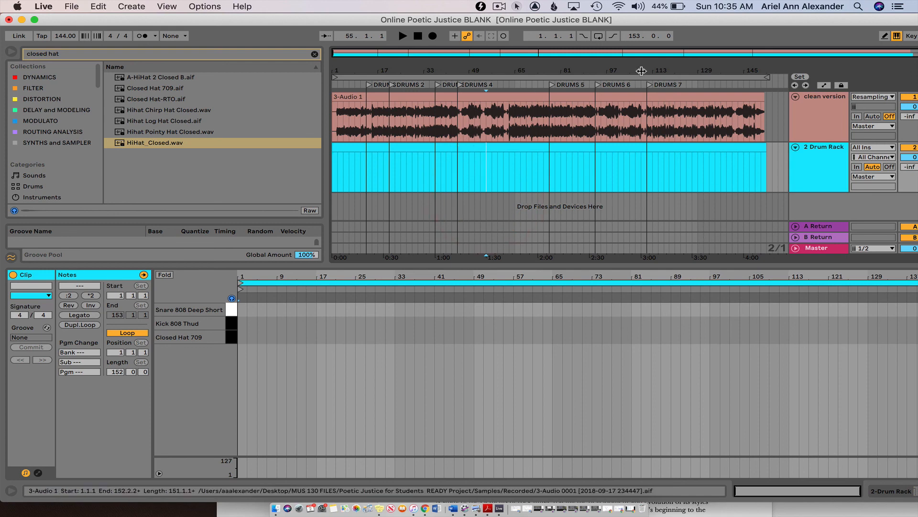
click(825, 152)
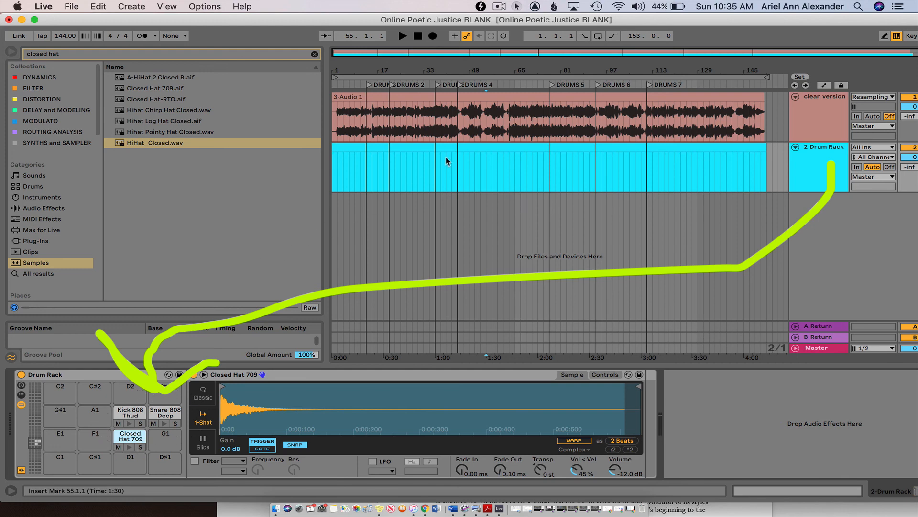
double_click(471, 151)
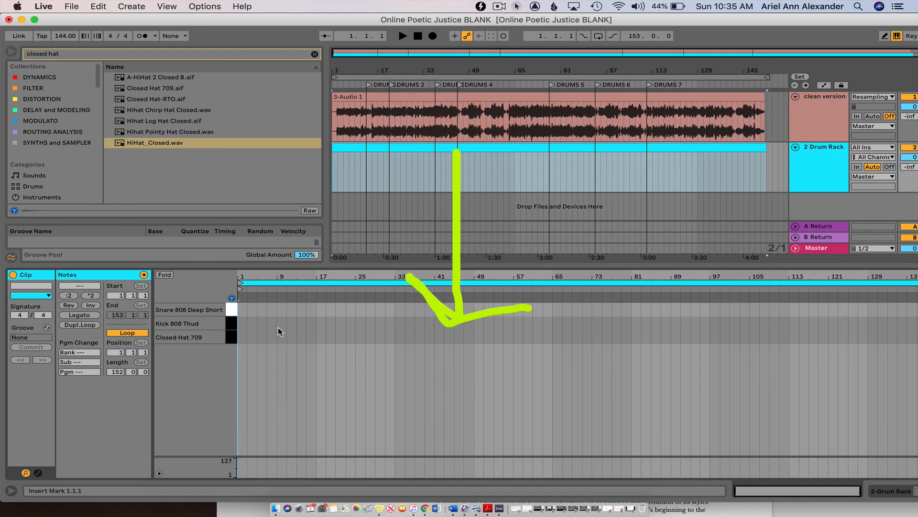
click(806, 153)
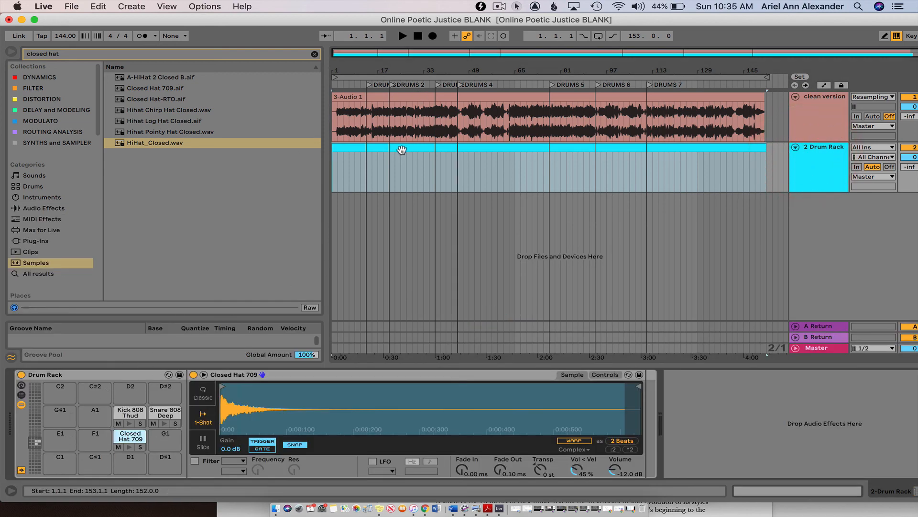
double_click(400, 150)
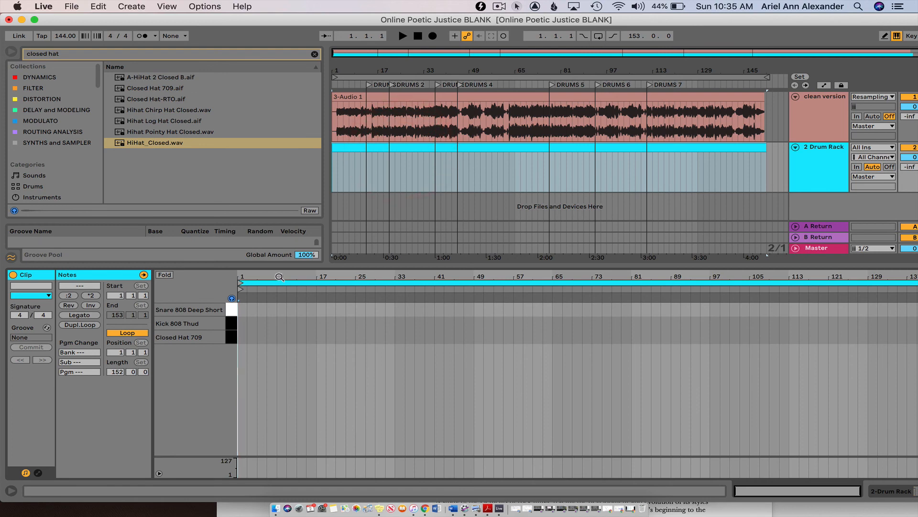